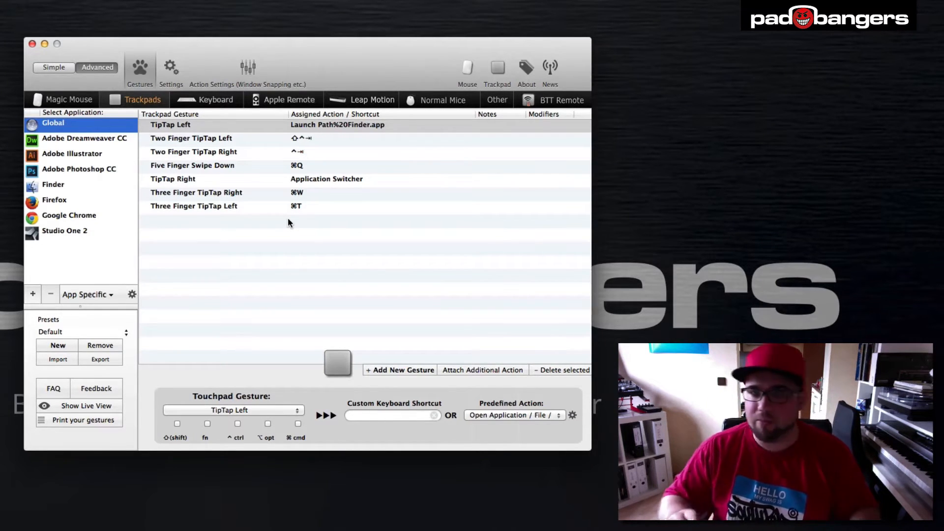
Show the global keyboard shortcuts, and bring up the Scarlett MixControl window and move it aside
left_click(200, 100)
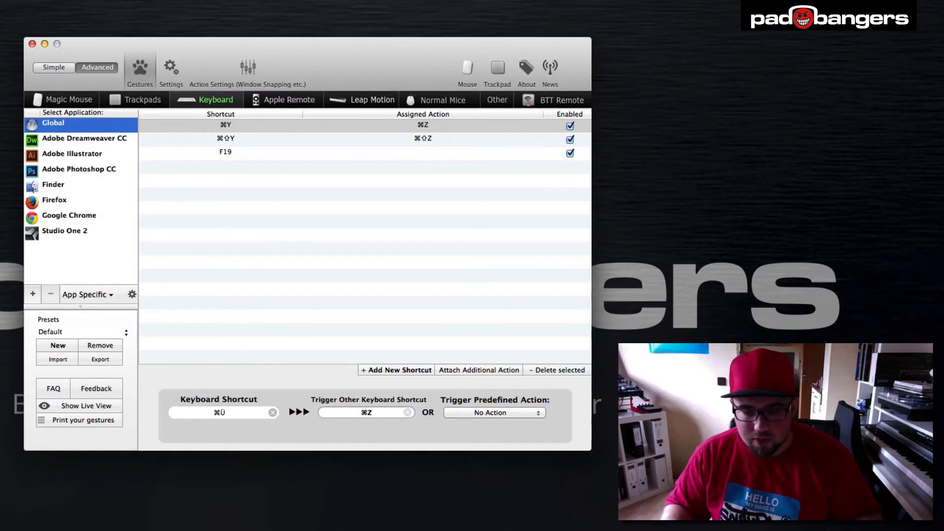
left_click(423, 530)
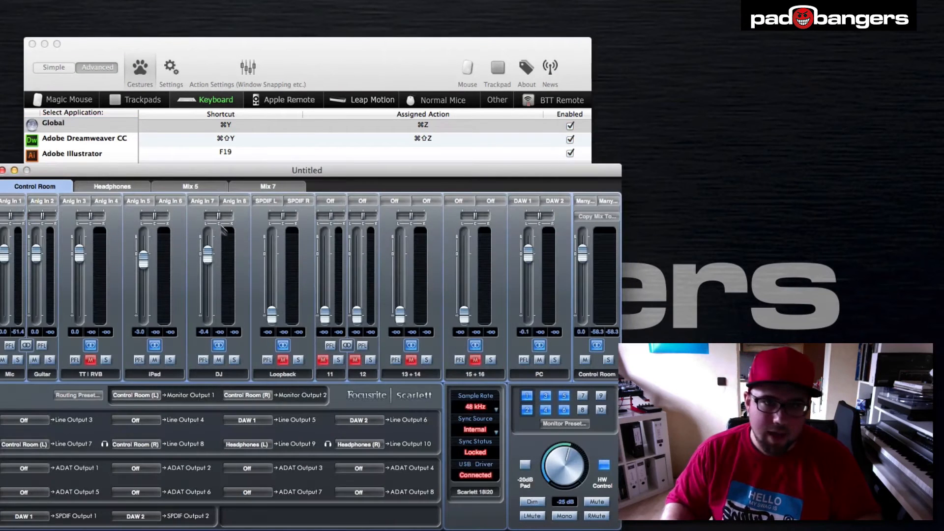
left_click_drag(168, 176, 580, 169)
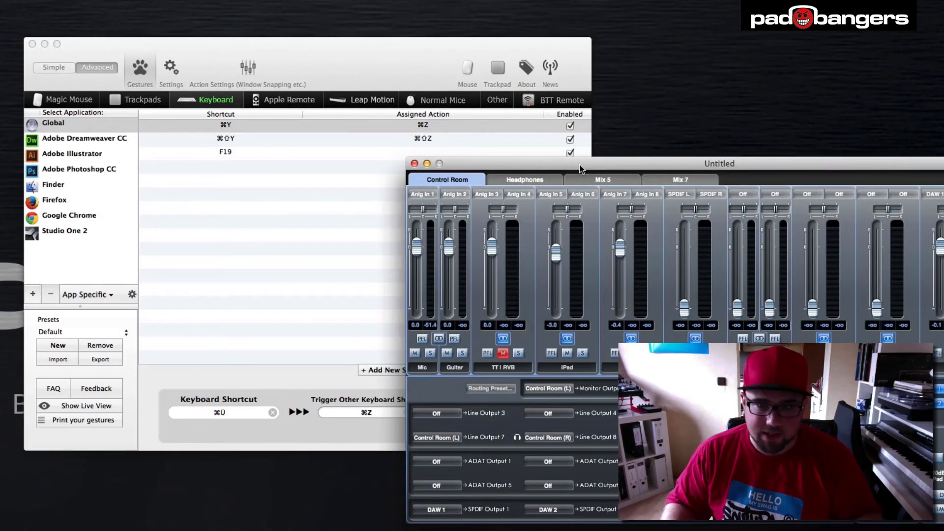
Delete the existing F19 entry from the global keyboard shortcuts
left_click(58, 132)
left_click(225, 153)
left_click(566, 369)
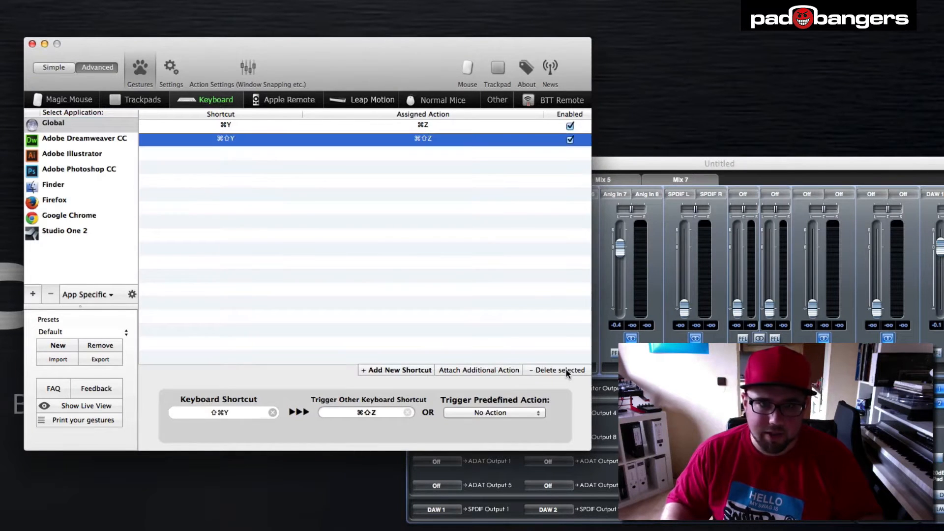
Add a new global keyboard shortcut with F19 as its trigger key
left_click(397, 372)
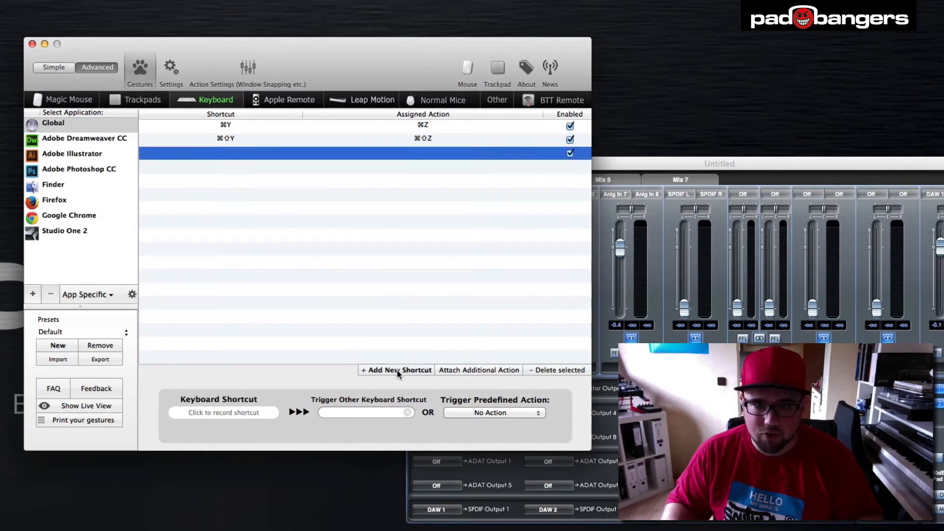
left_click(217, 413)
key("F19")
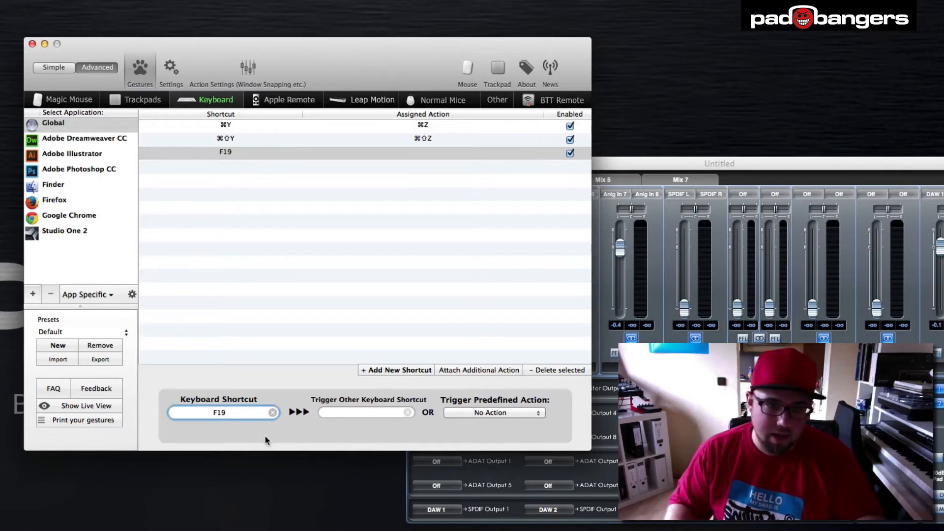
Try Command+M as the keyboard shortcut triggered by F19, and clear that assignment again
left_click(347, 414)
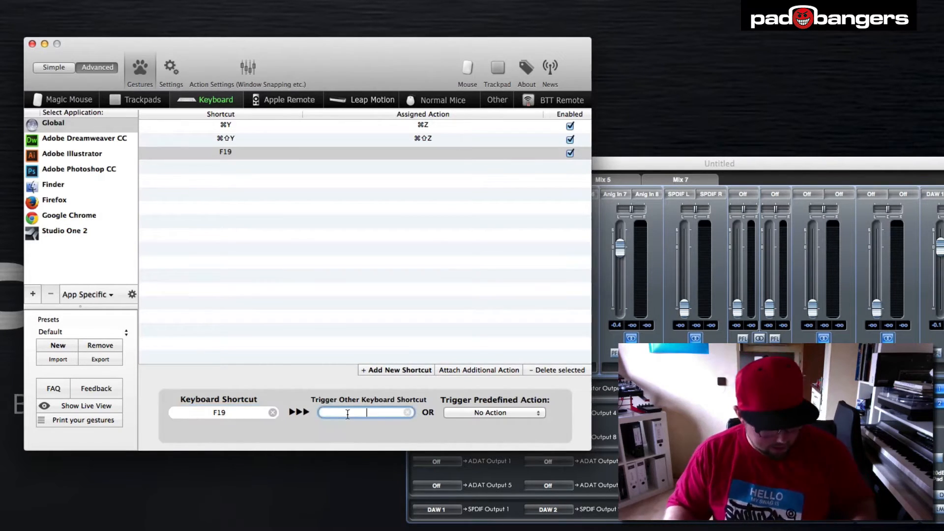
key("super+m")
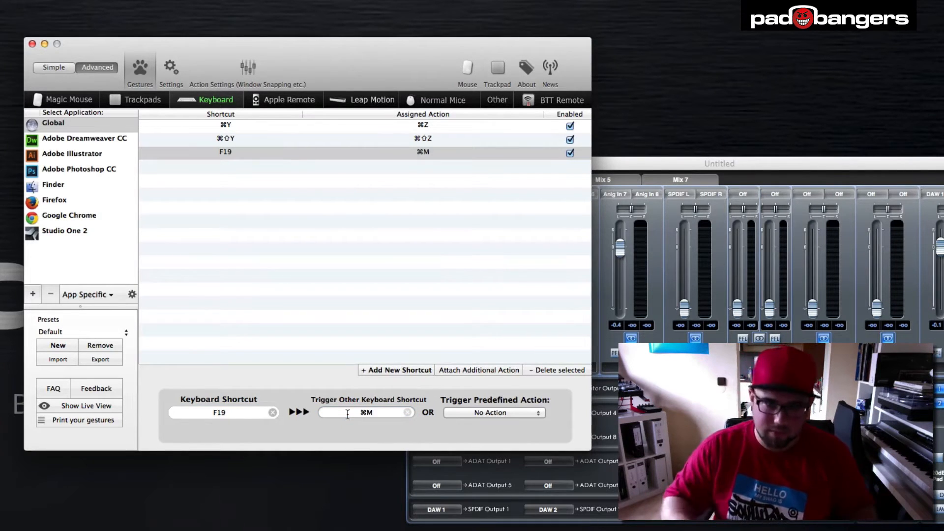
left_click(370, 414)
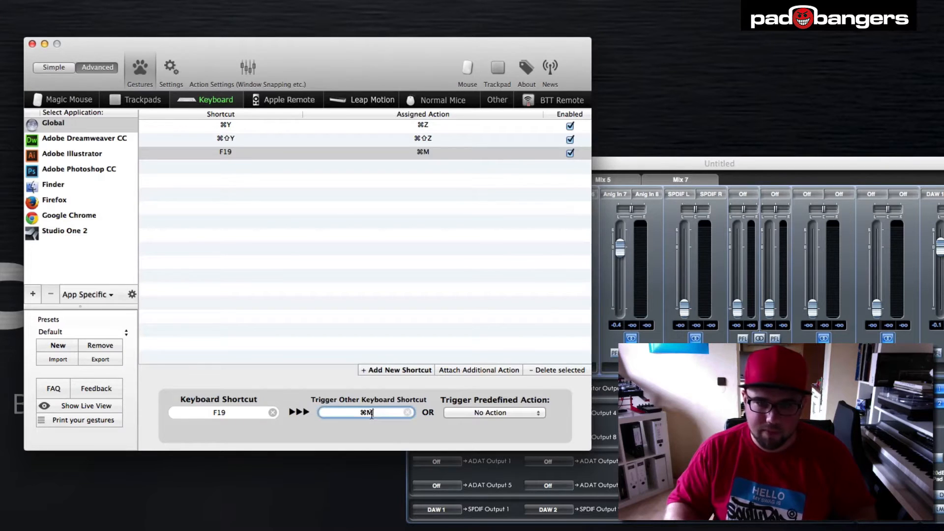
left_click(407, 412)
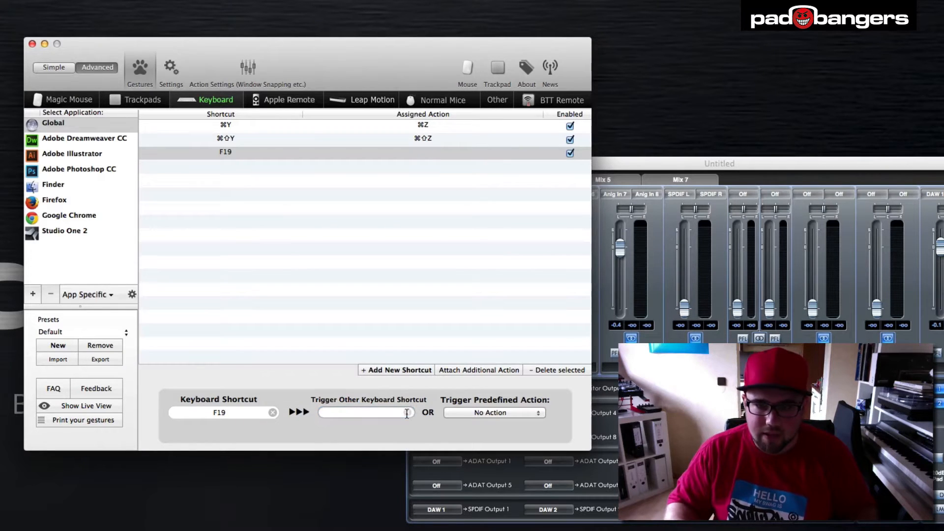
Set the F19 shortcut's predefined action to Open Application / File / Apple Script from the Controlling Other Applications category
left_click(497, 415)
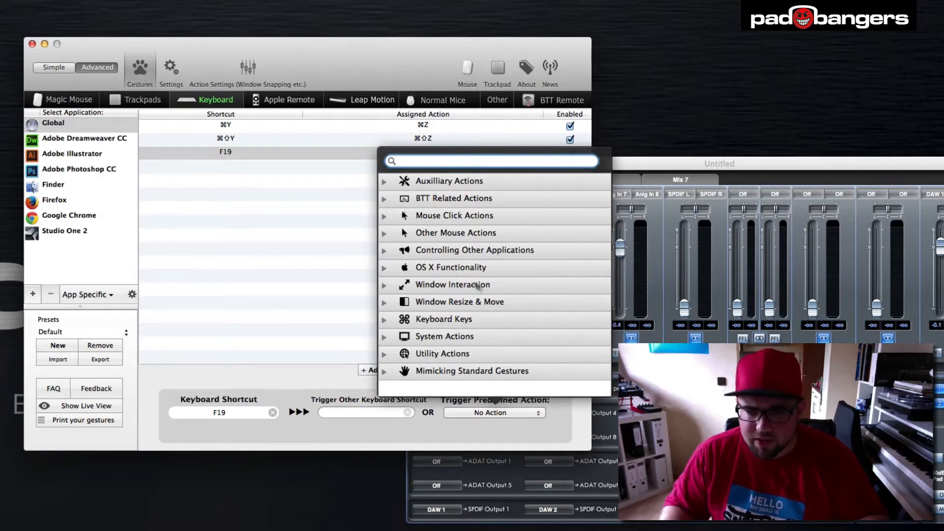
left_click(384, 251)
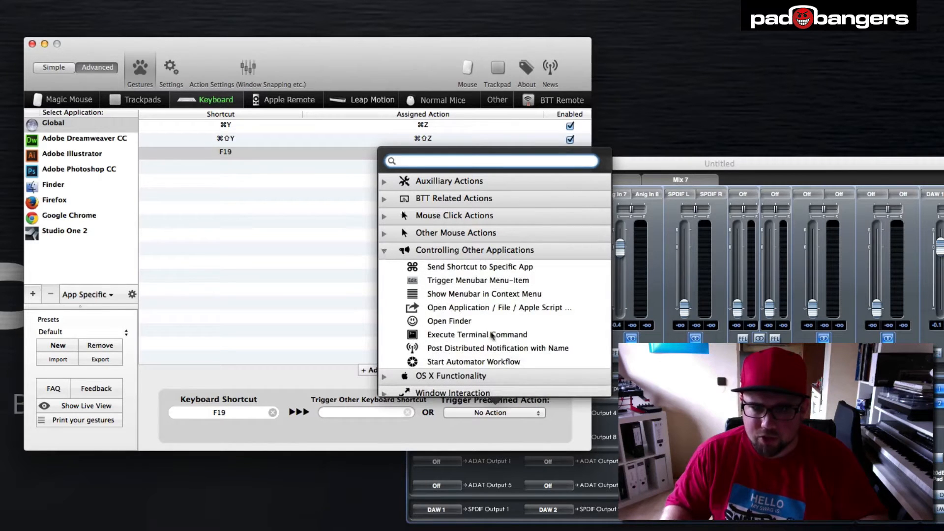
left_click(477, 311)
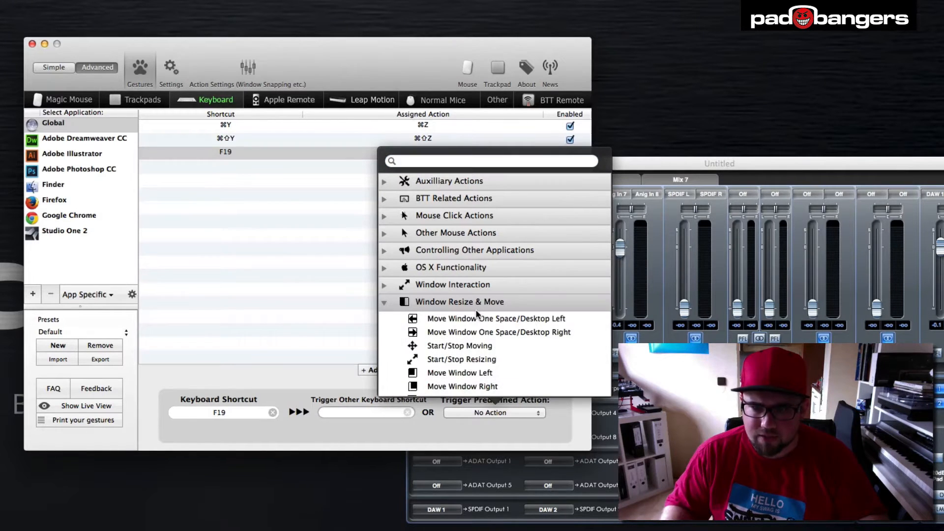
left_click(386, 251)
left_click(495, 310)
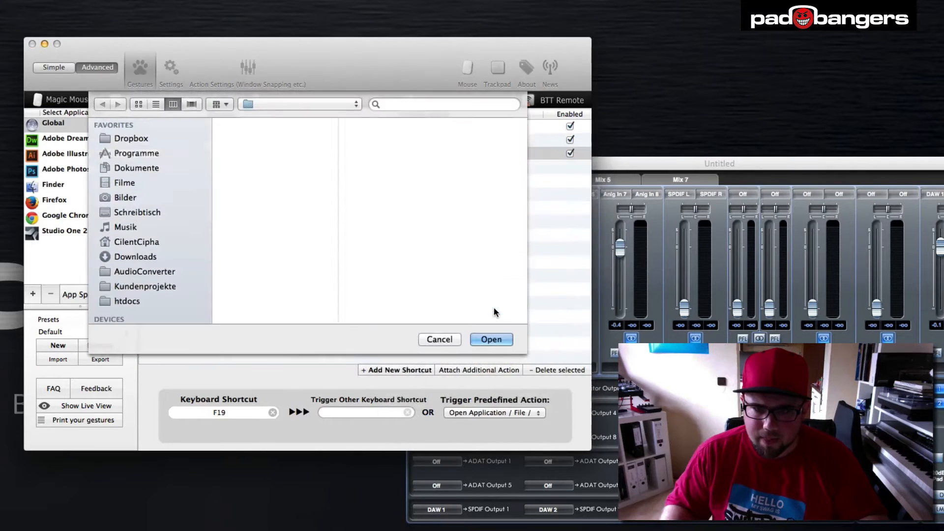
Choose Scarlett MixControl.app from the Programme folder as the application that F19 launches
scroll(346, 285, "down", 2)
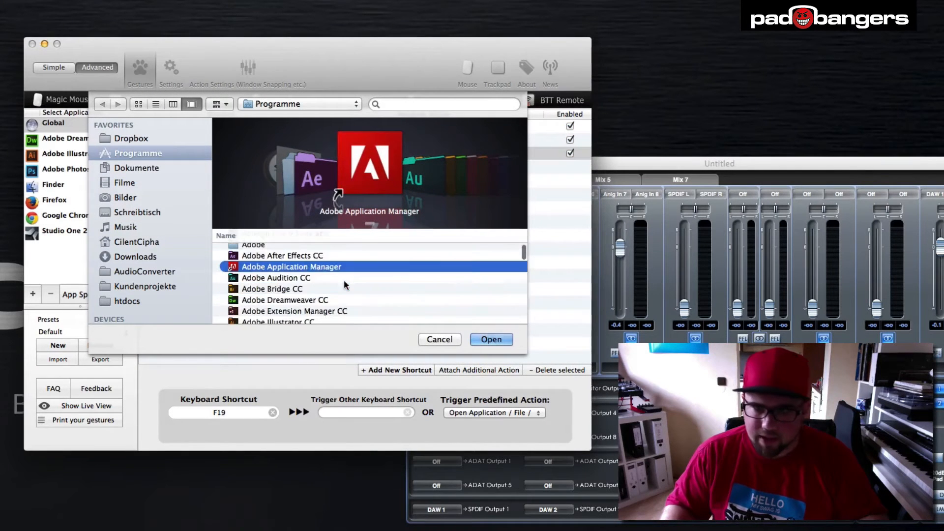
left_click_drag(527, 354, 619, 500)
type("sc")
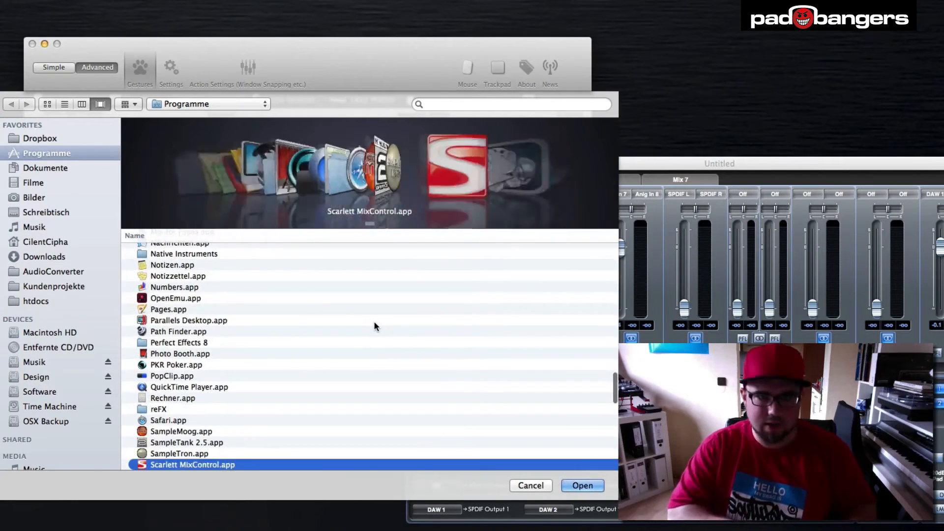
left_click(600, 485)
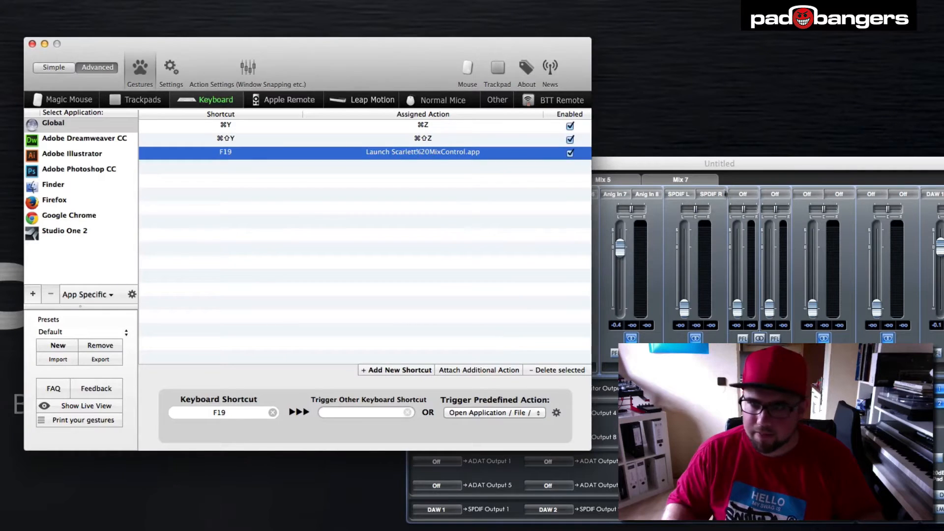
Test the F19 shortcut twice, closing the Scarlett MixControl window after each launch
key("F19")
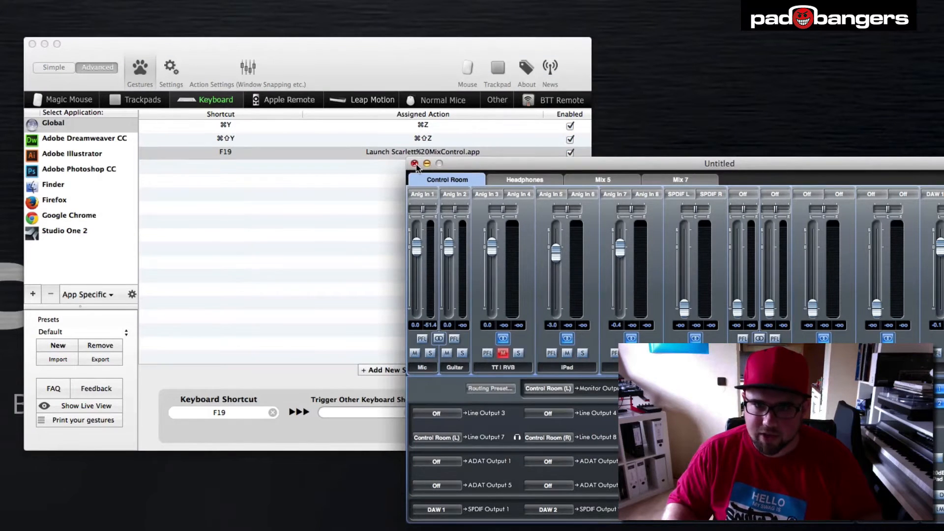
left_click(414, 164)
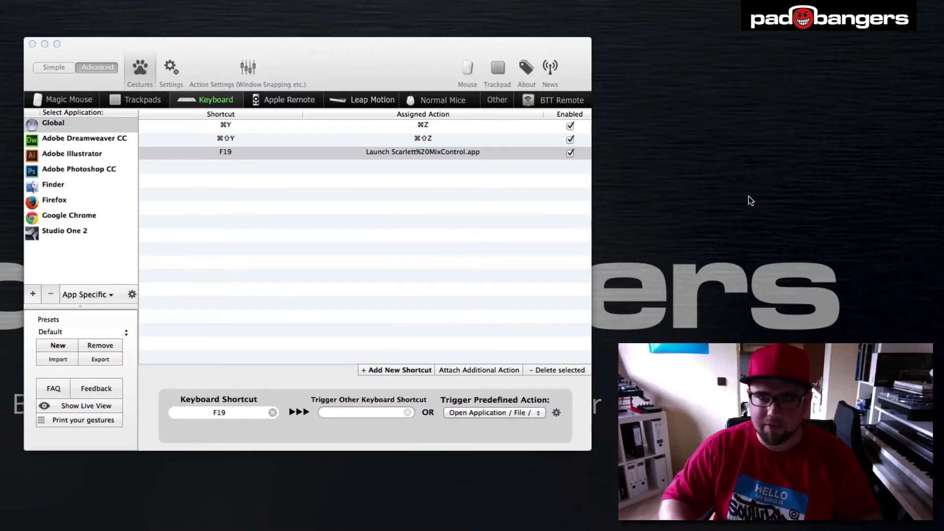
key("F19")
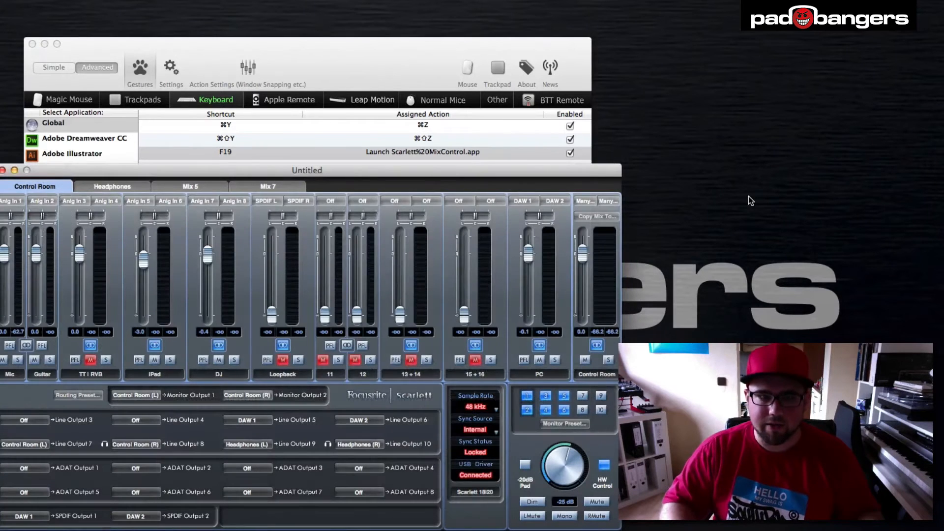
left_click(2, 170)
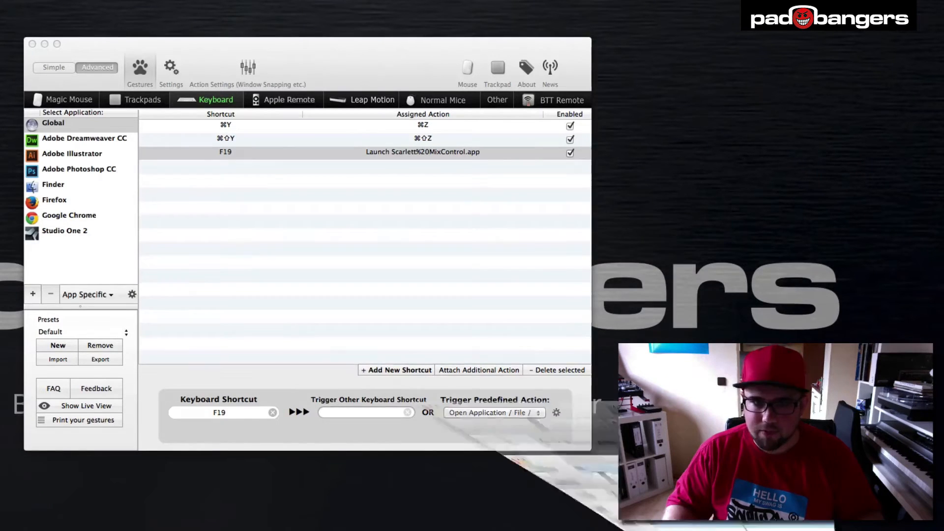
Test the F19 shortcut from the file manager, and put both windows away to return to the BetterTouchTool shortcut list
key("super+Tab")
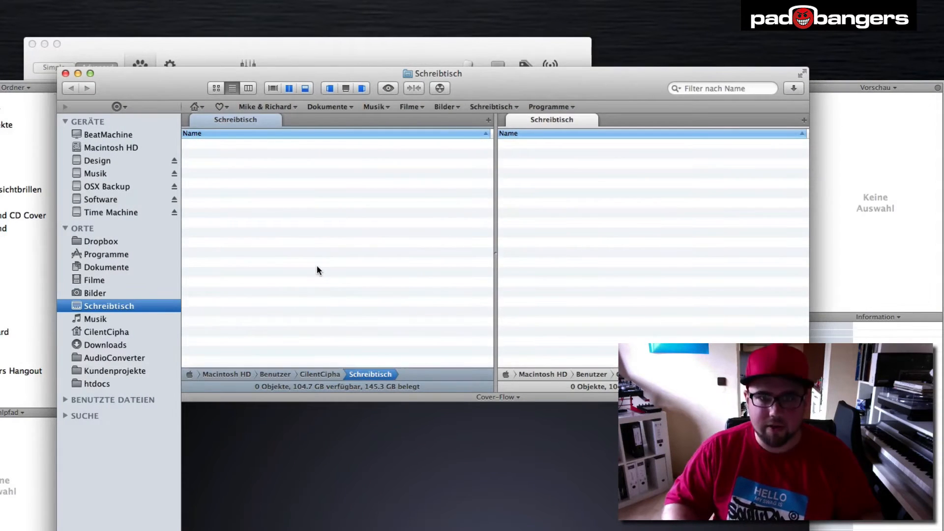
key("super+Tab")
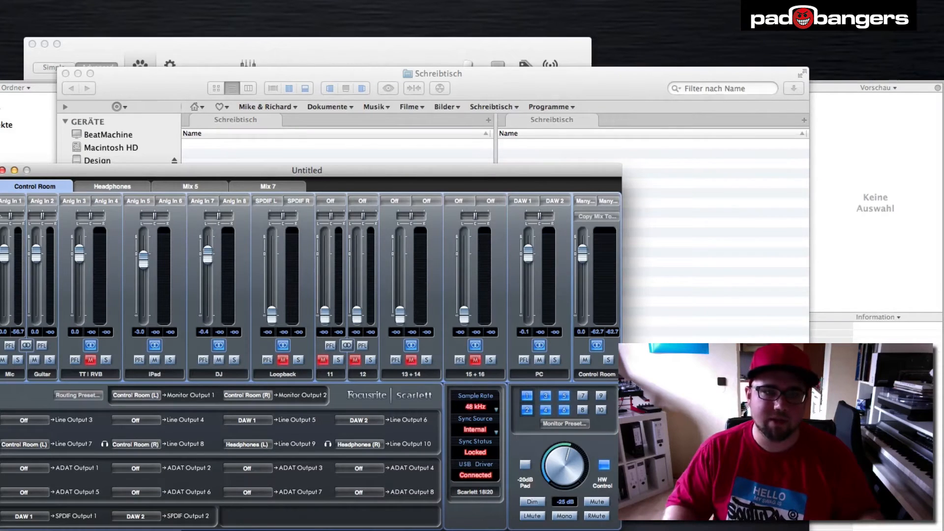
left_click(3, 171)
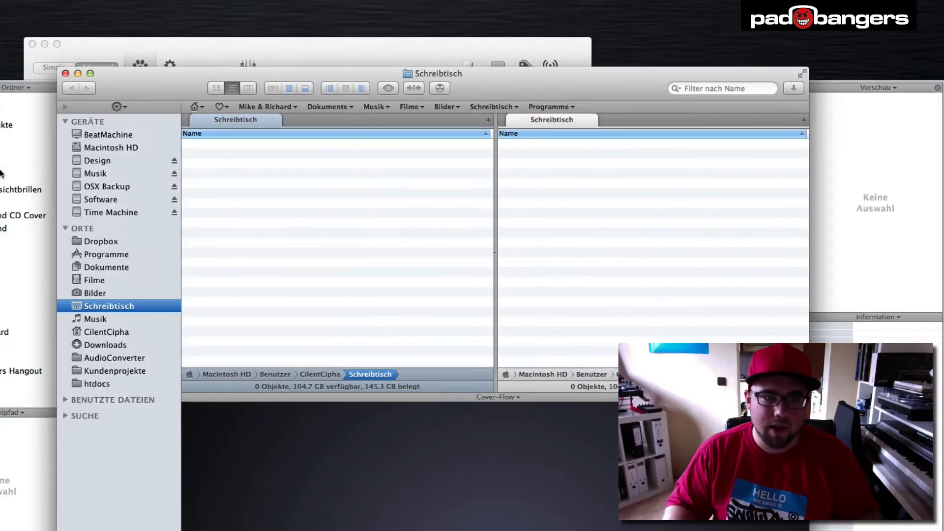
left_click(78, 75)
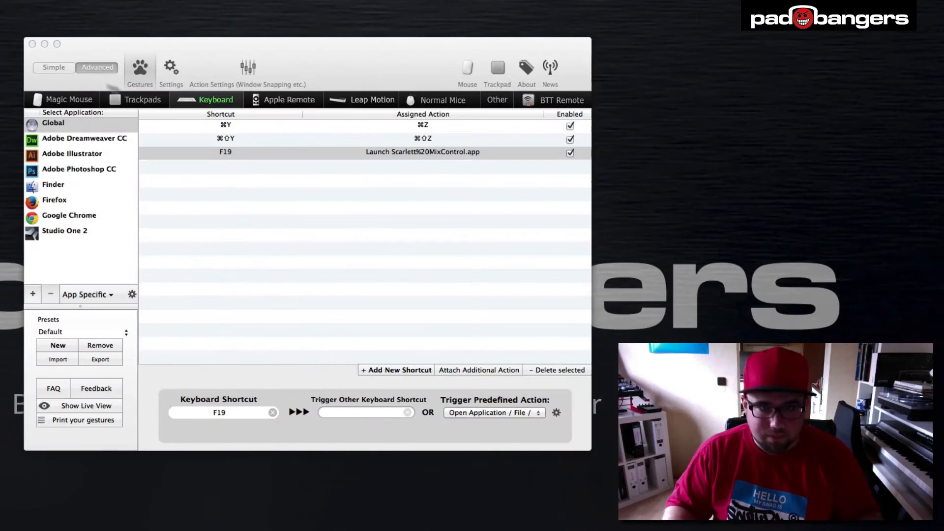
left_click(290, 217)
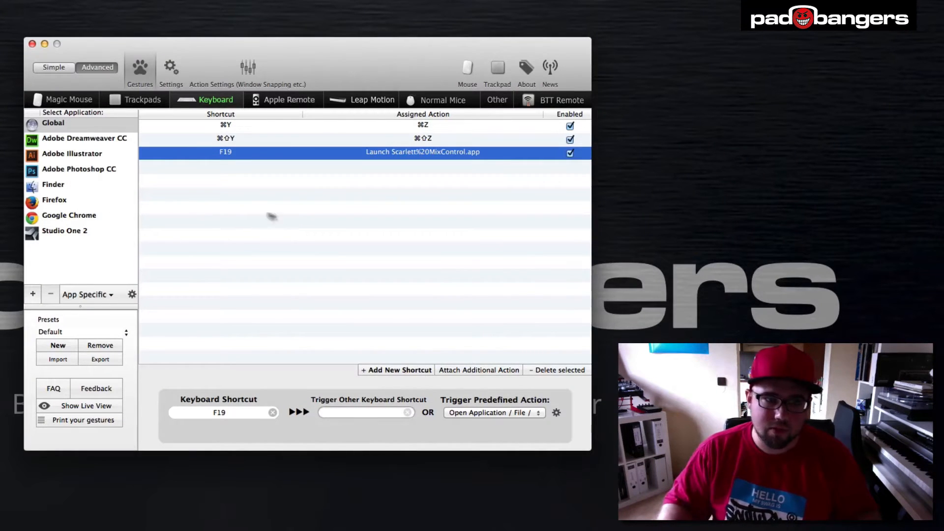
Remove Studio One 2 from the application list and add Studio One 2.app again from the Programme folder
left_click(76, 237)
left_click(50, 294)
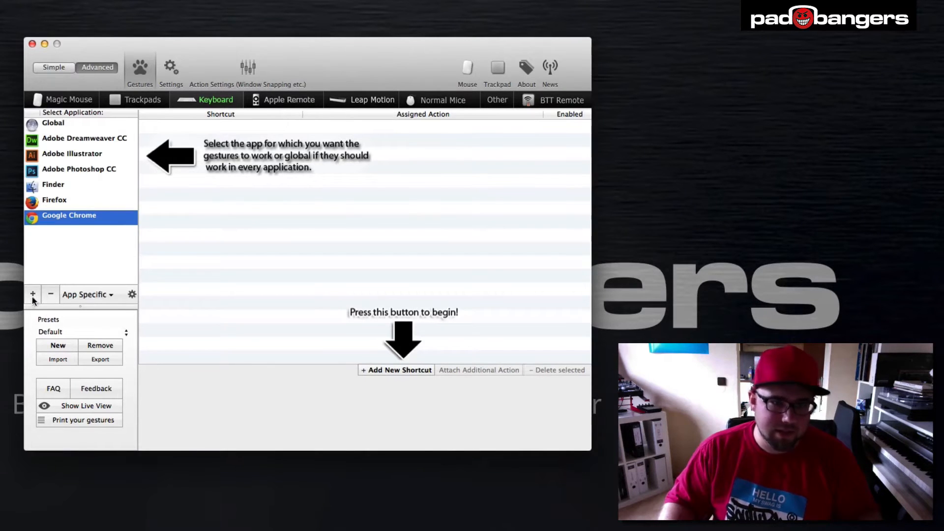
left_click(32, 294)
left_click(369, 296)
type("safaristudio")
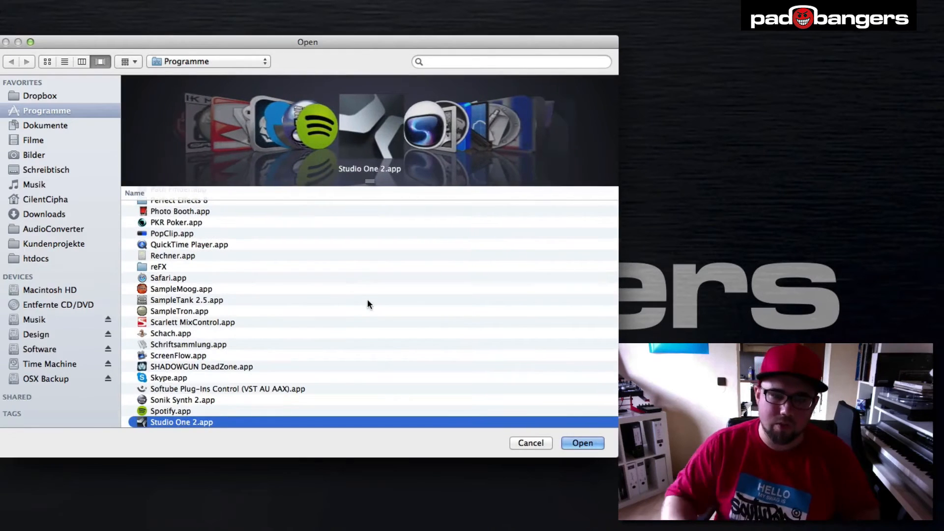
left_click(583, 443)
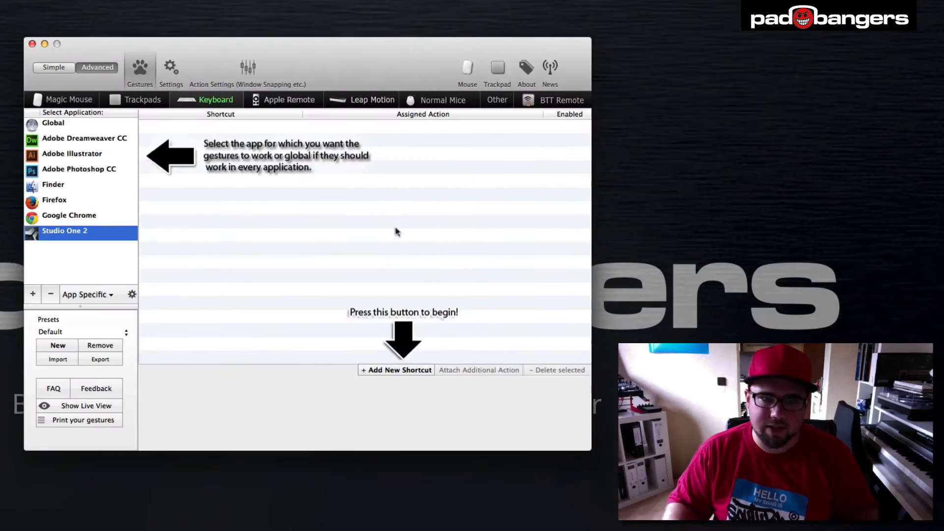
Add a Studio One 2 keyboard shortcut that makes F13 trigger Command+Shift+Option+Control+Ü
left_click(394, 370)
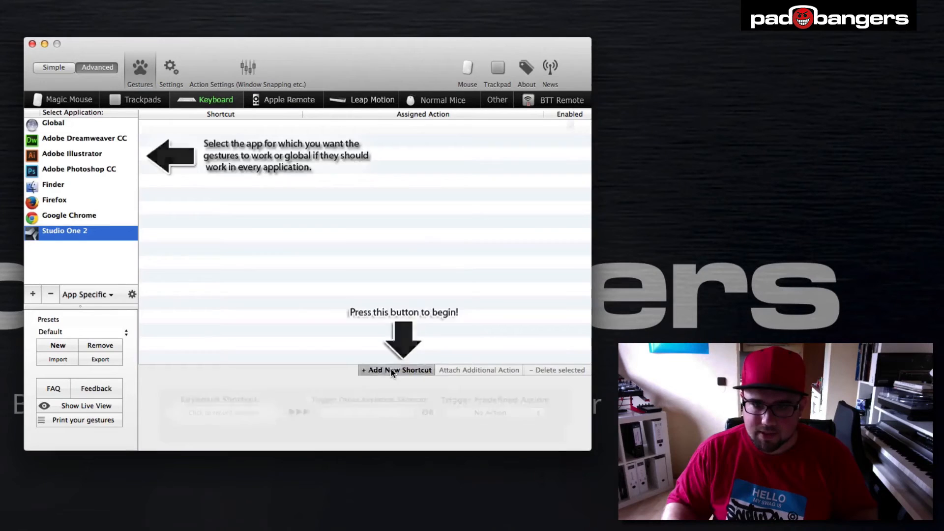
left_click(233, 413)
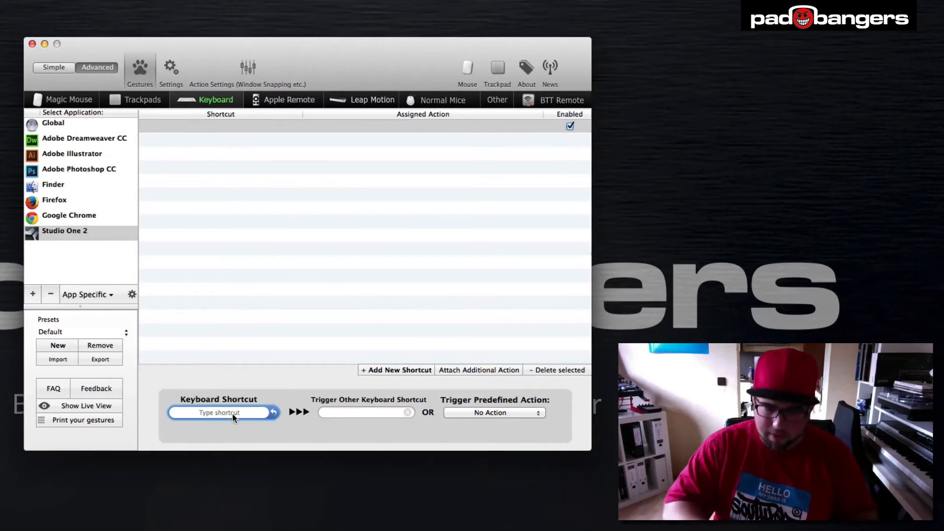
key("F13")
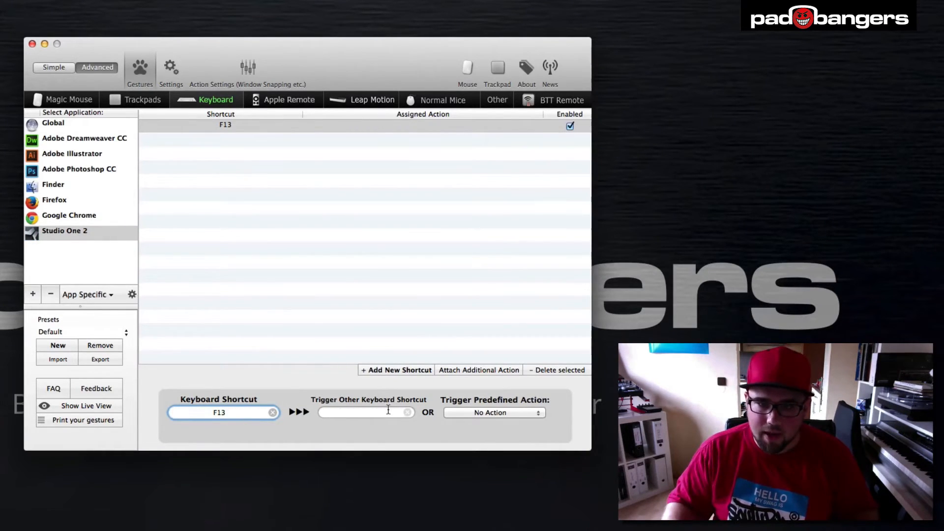
left_click(365, 411)
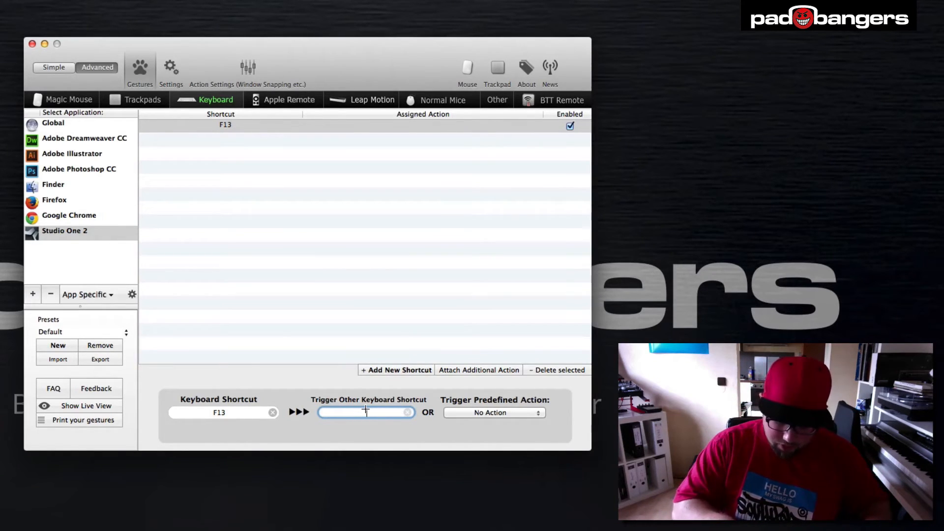
key("ctrl+alt+shift+super+udiaeresis")
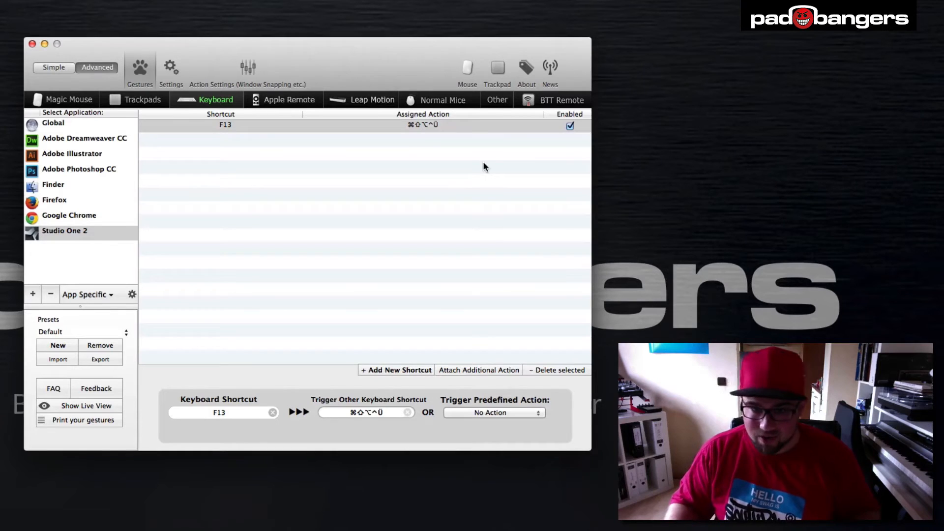
Add a Studio One 2 keyboard shortcut that makes F14 trigger Command+Option+Control+Ü
left_click(393, 370)
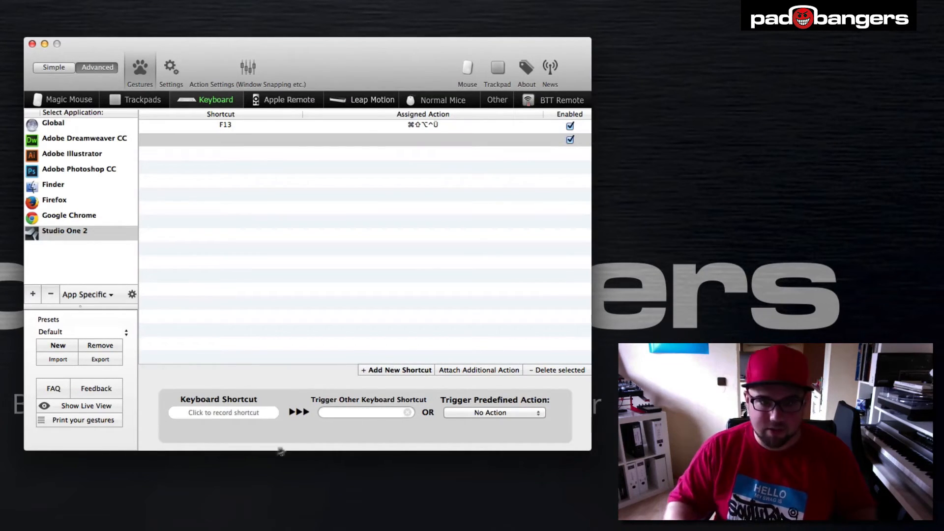
left_click(252, 417)
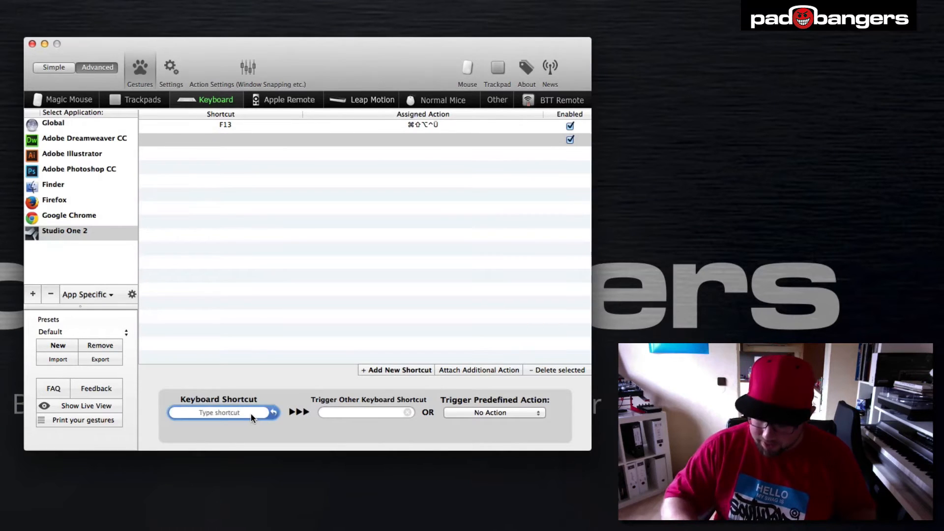
key("F14")
left_click(340, 412)
key("ctrl+alt+super+udiaeresis")
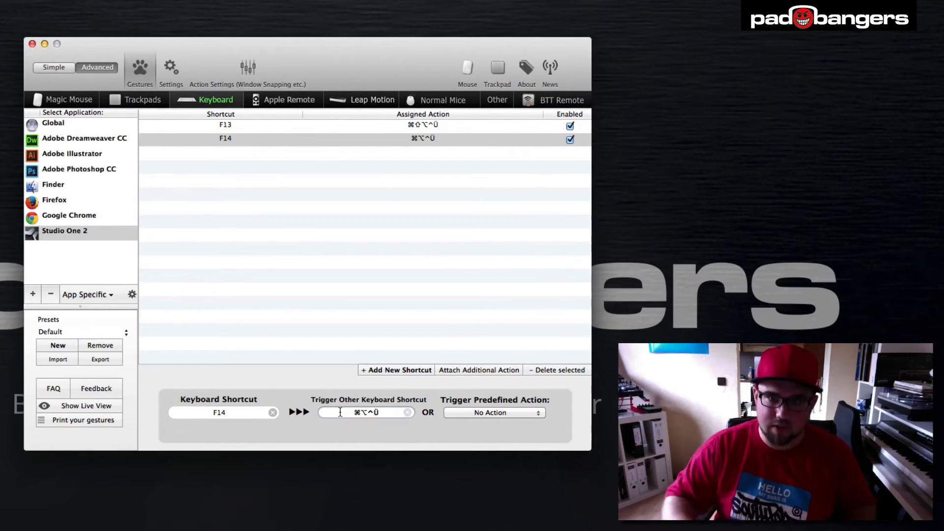
Add a Studio One 2 keyboard shortcut that makes F15 trigger Command+Shift+Option+Control+Ö
left_click(401, 370)
left_click(247, 412)
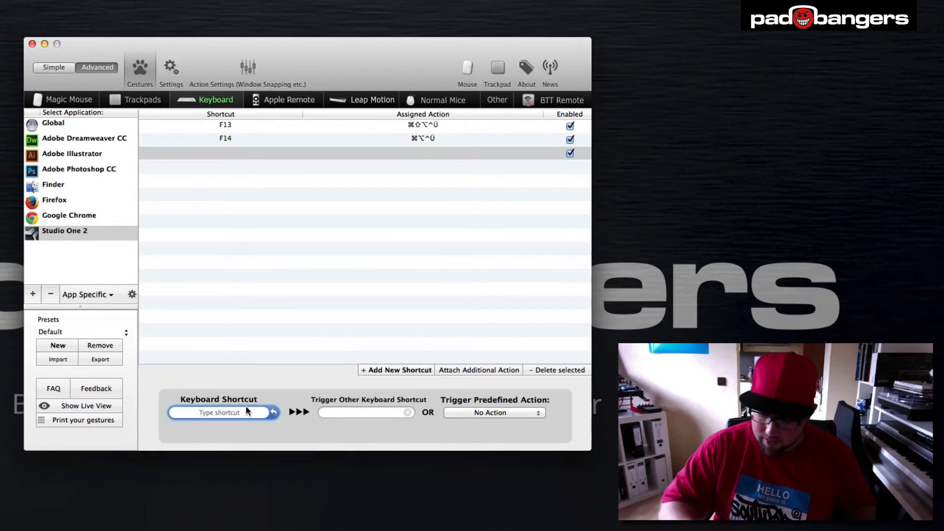
key("F15")
left_click(343, 412)
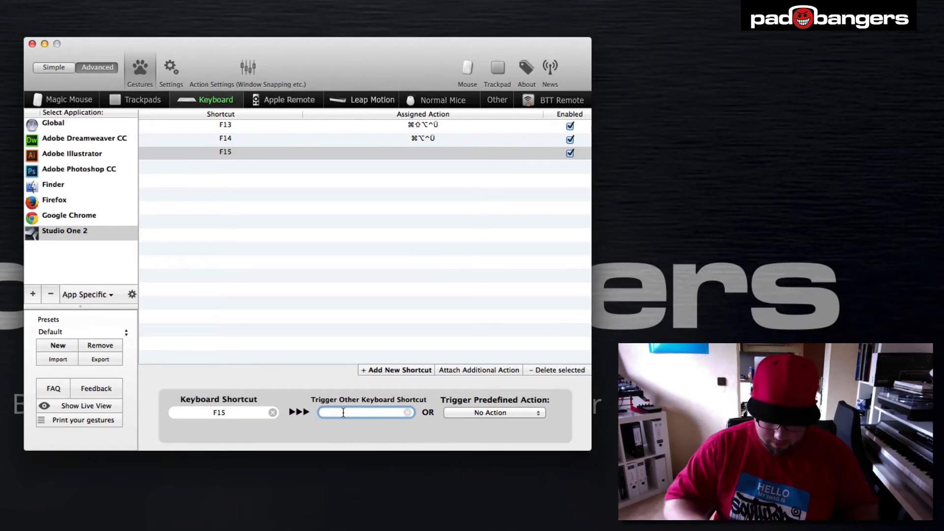
key("ctrl+alt+shift+super+odiaeresis")
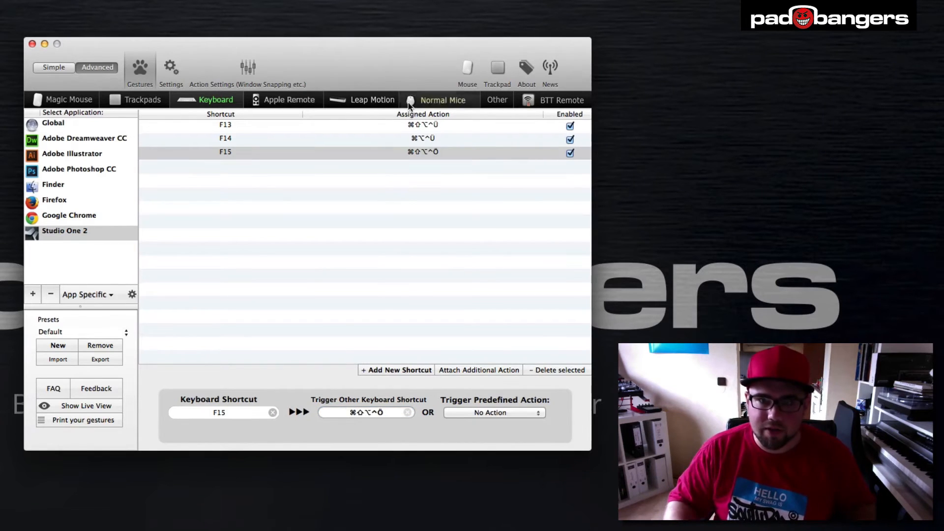
Add a Studio One 2 keyboard shortcut that makes F16 trigger Command+Option+Control+Ö
left_click(388, 370)
left_click(257, 412)
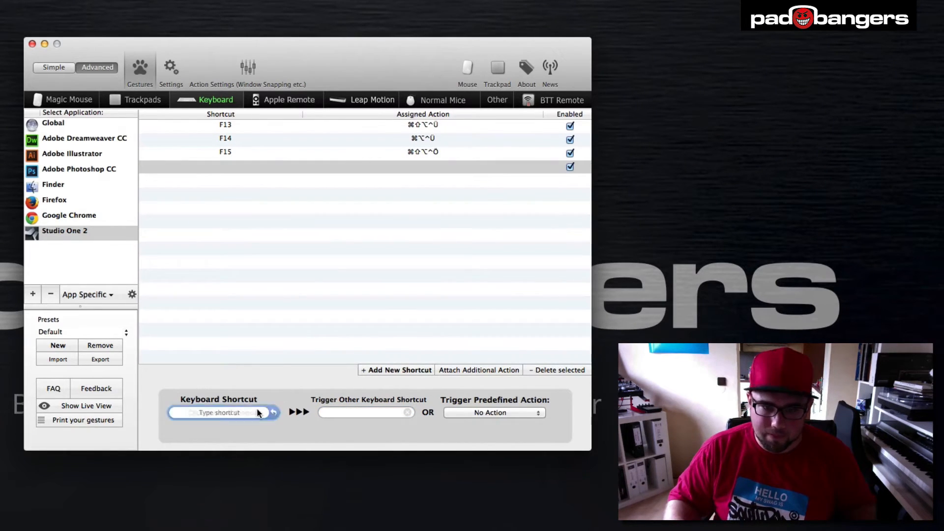
key("F16")
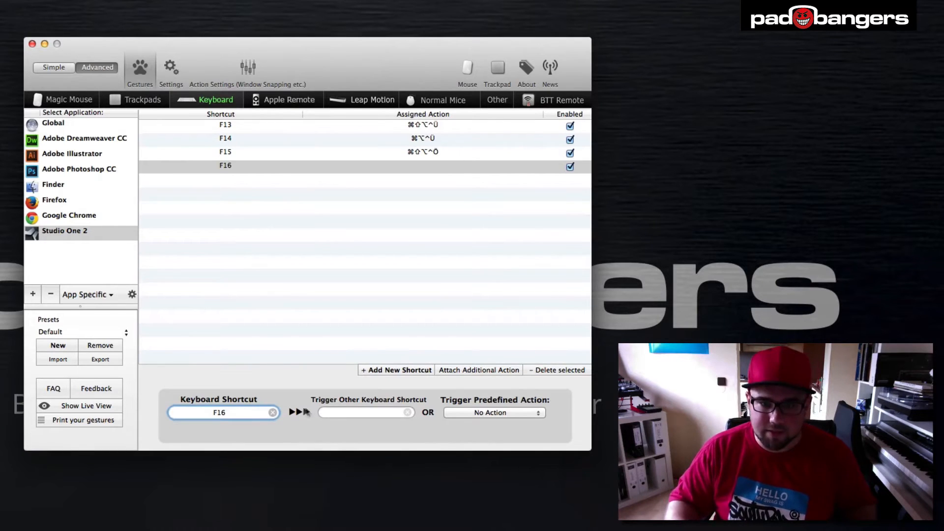
left_click(330, 411)
key("ctrl+alt+super+odiaeresis")
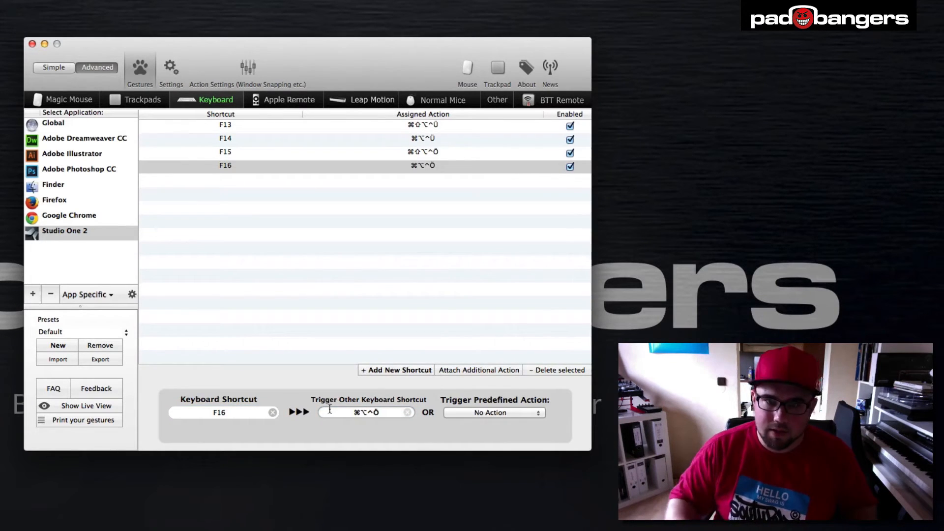
Add a Studio One 2 keyboard shortcut that makes F17 trigger Command+Shift+Option+Control+Ä
left_click(383, 370)
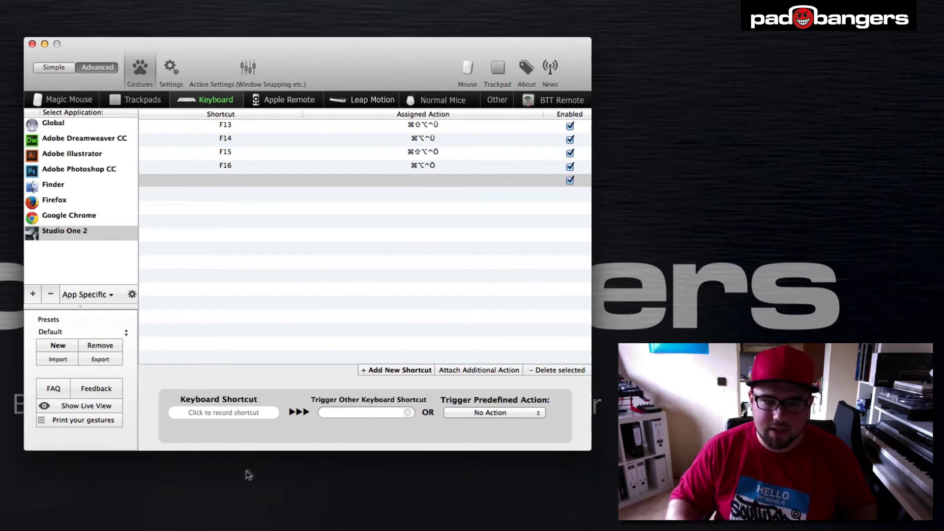
left_click(218, 412)
key("F17")
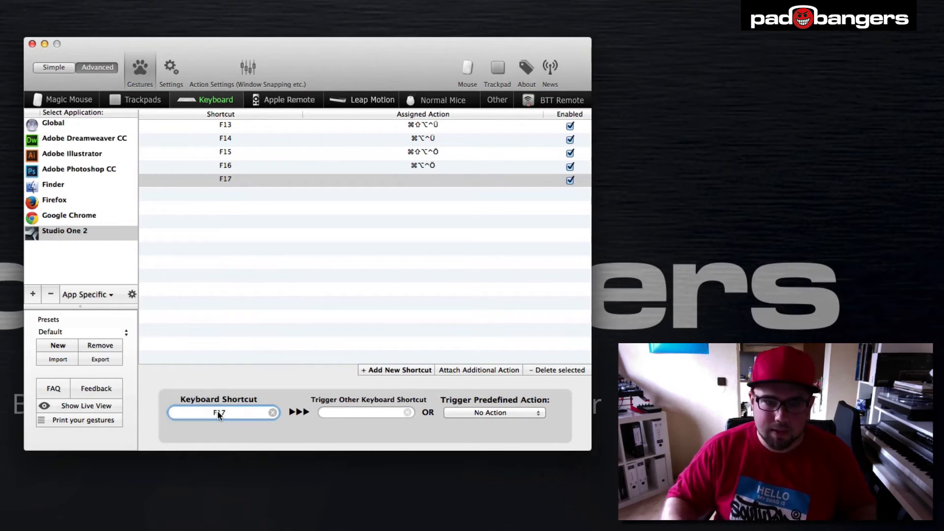
left_click(350, 413)
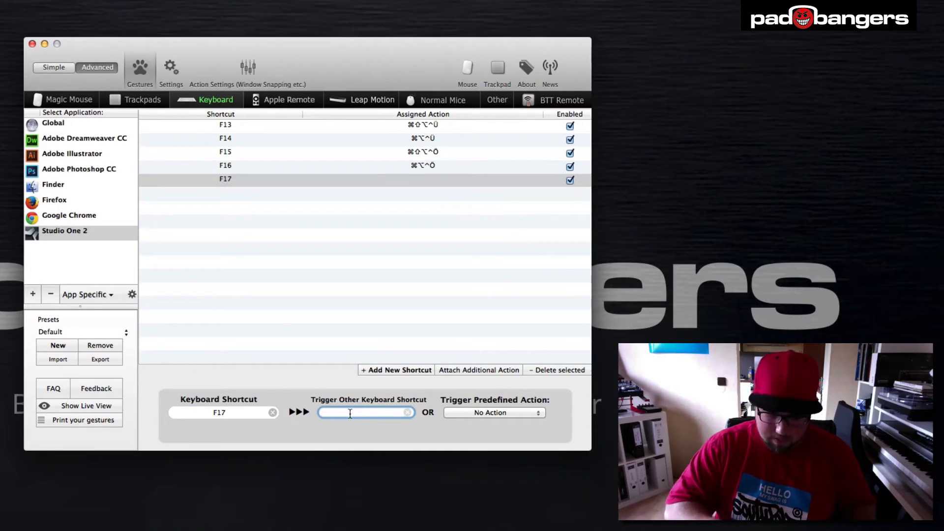
key("ctrl+alt+shift+super+adiaeresis")
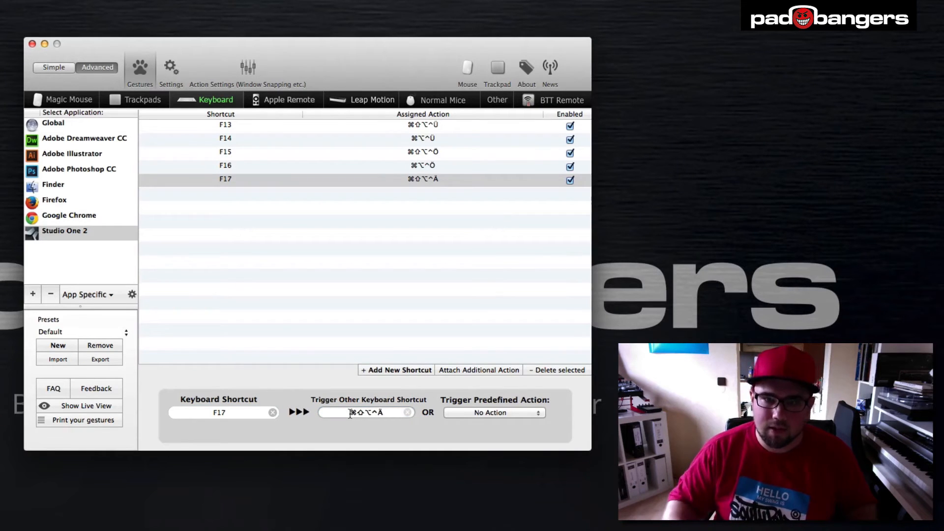
Add a Studio One 2 keyboard shortcut that makes F18 trigger Command+Option+Control+Ä
left_click(387, 371)
left_click(243, 418)
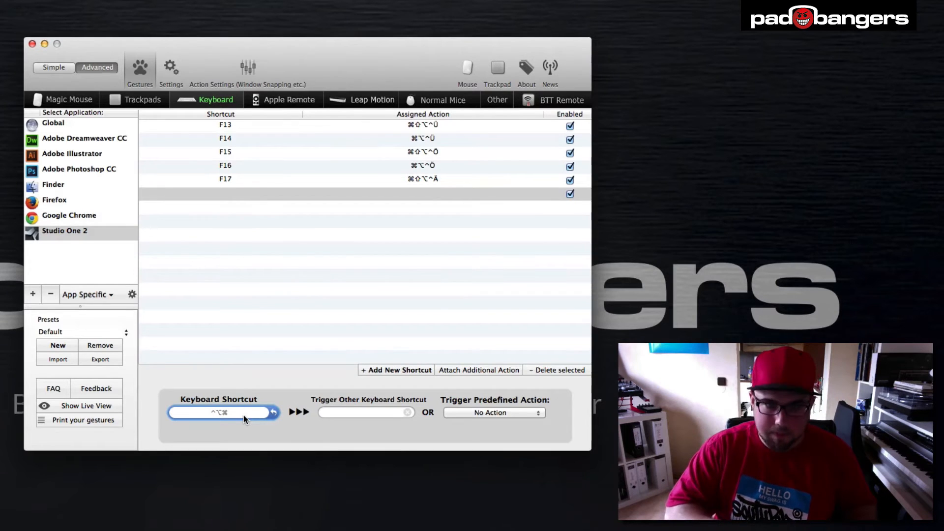
key("F18")
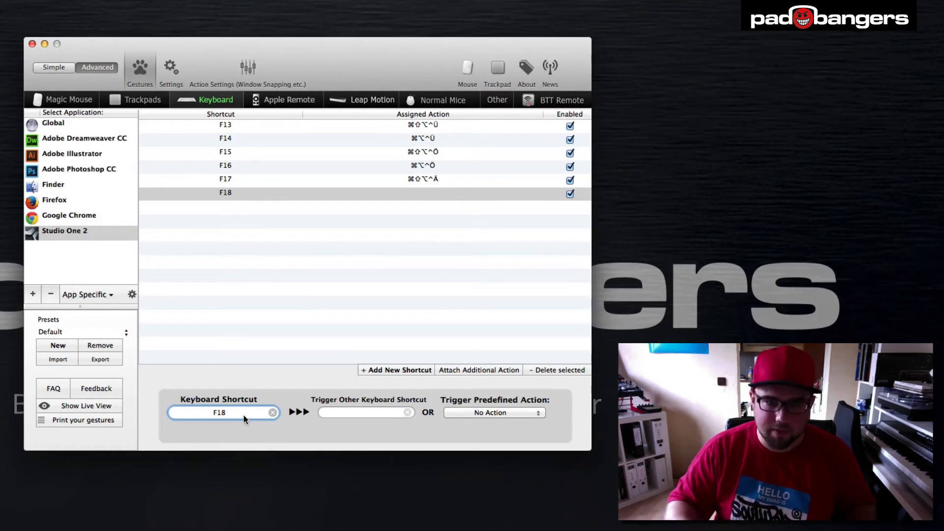
left_click(345, 412)
key("ctrl+alt+super+adiaeresis")
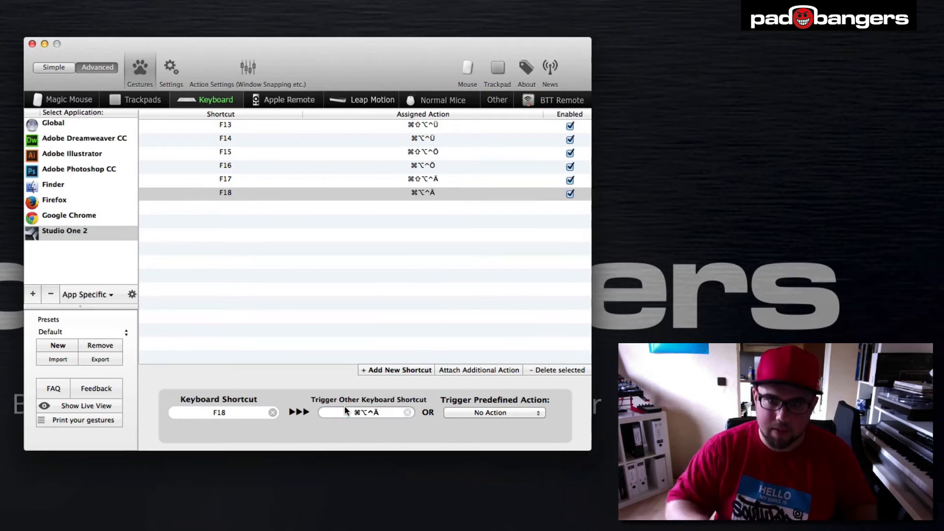
left_click(392, 299)
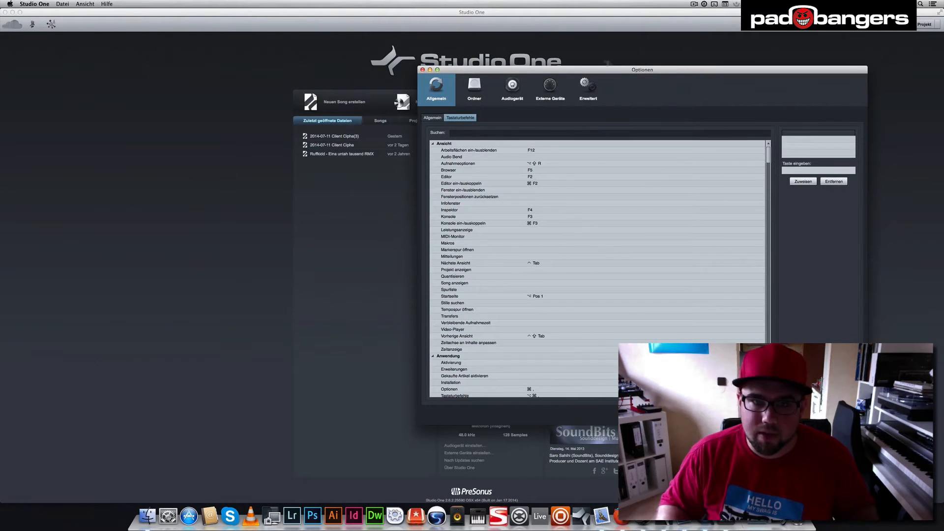
In Studio One's keyboard command options, assign Control+Option+Command+Ü to the Konsole command "Kanaleditor öffnen"
left_click_drag(634, 74, 500, 61)
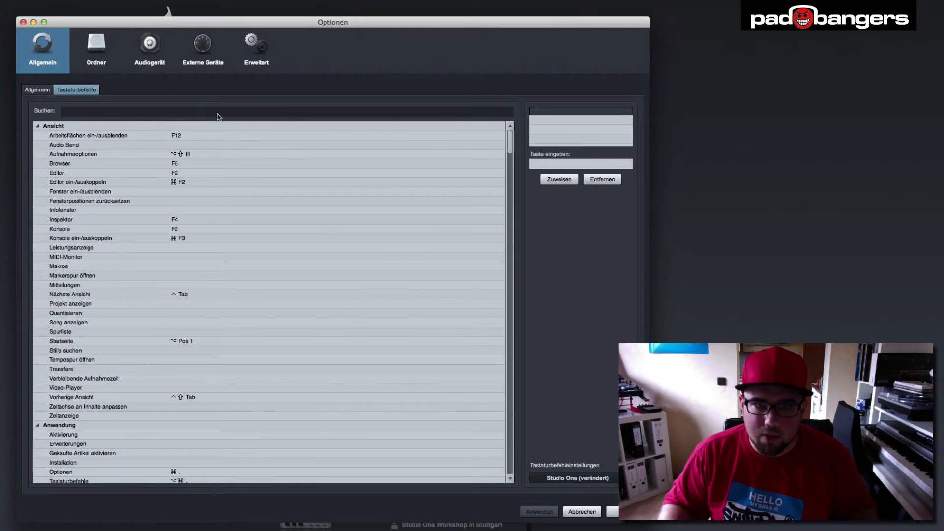
left_click(218, 112)
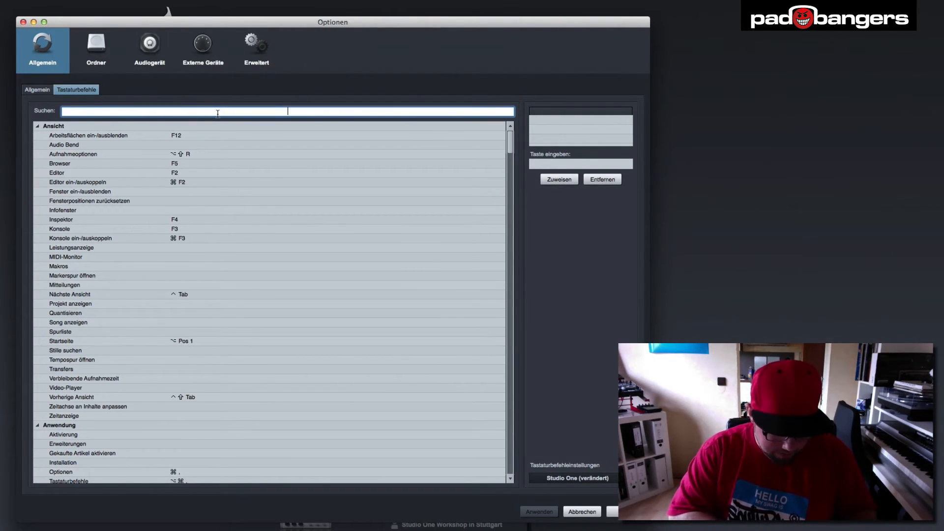
scroll(158, 396, "down", 15)
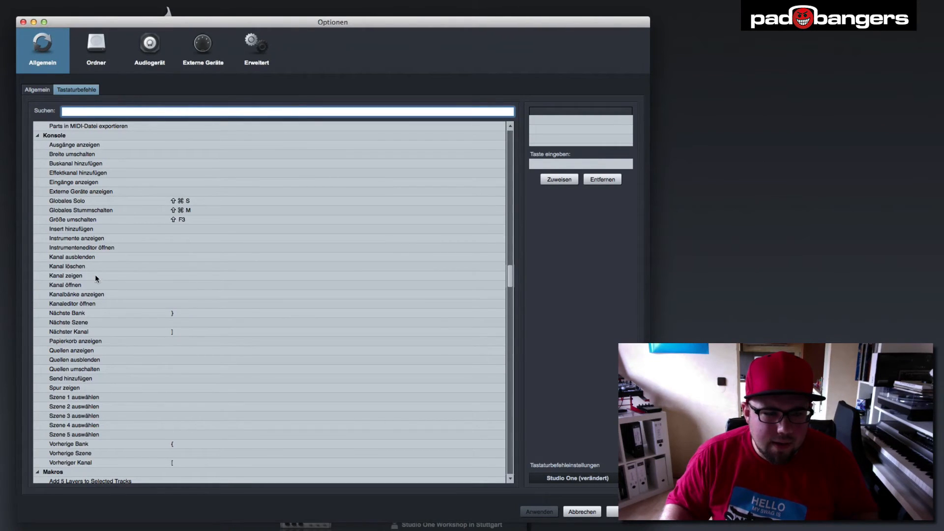
left_click(175, 305)
left_click(540, 167)
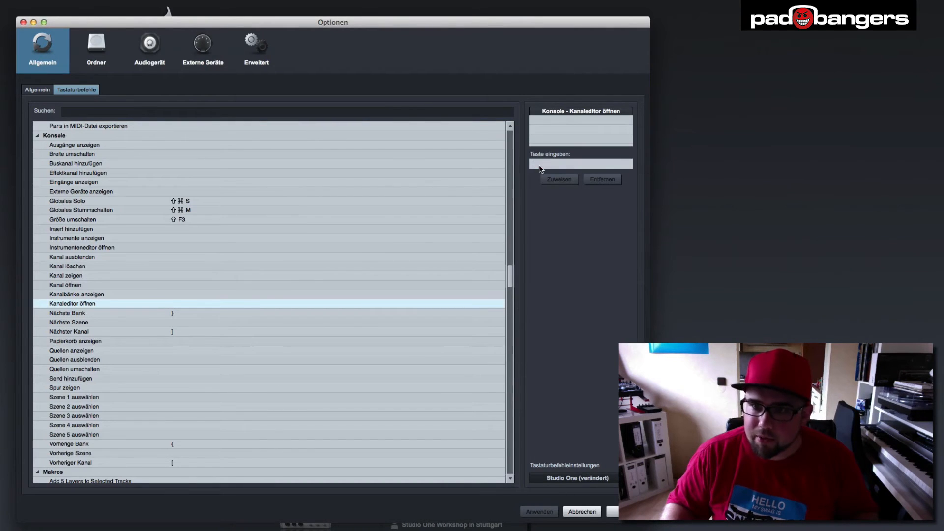
key("ctrl+alt+super+udiaeresis")
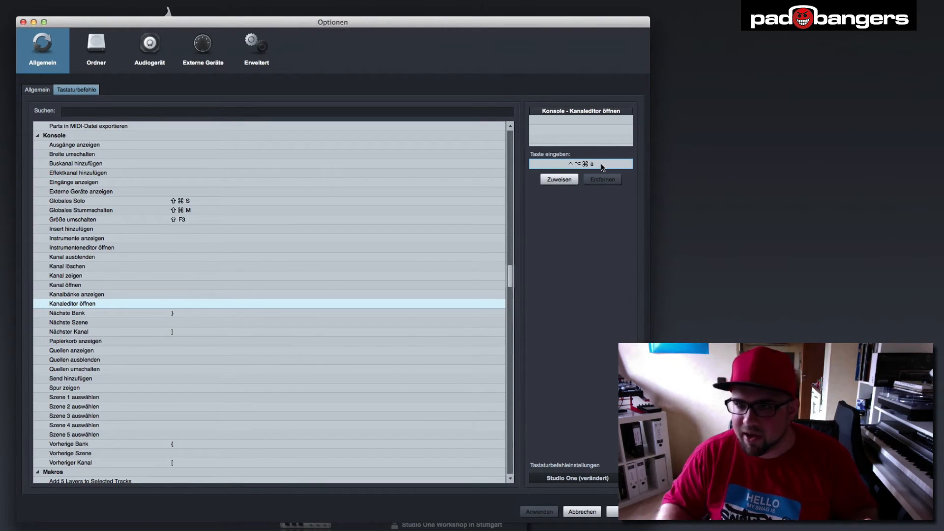
left_click(572, 180)
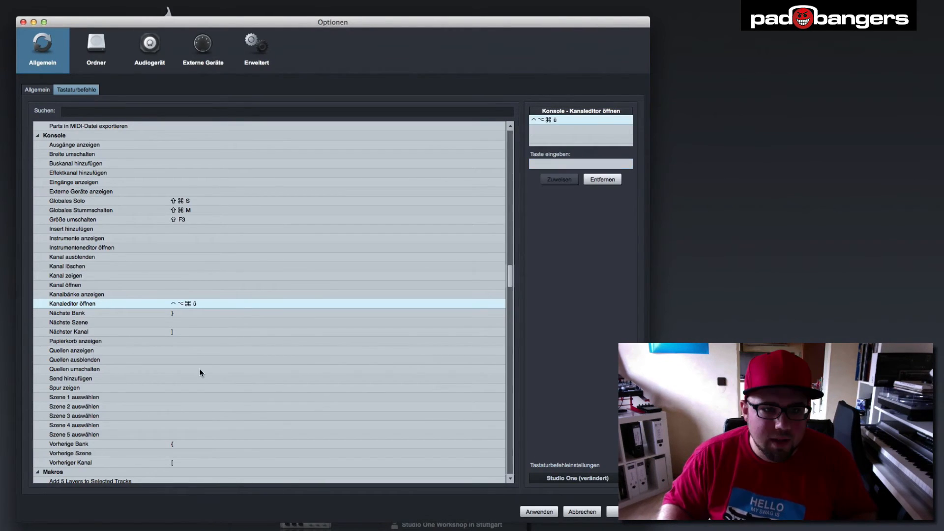
Assign Control+Option+Shift+Command+Ü to the Konsole command "Instrumenteneditor öffnen"
left_click(175, 254)
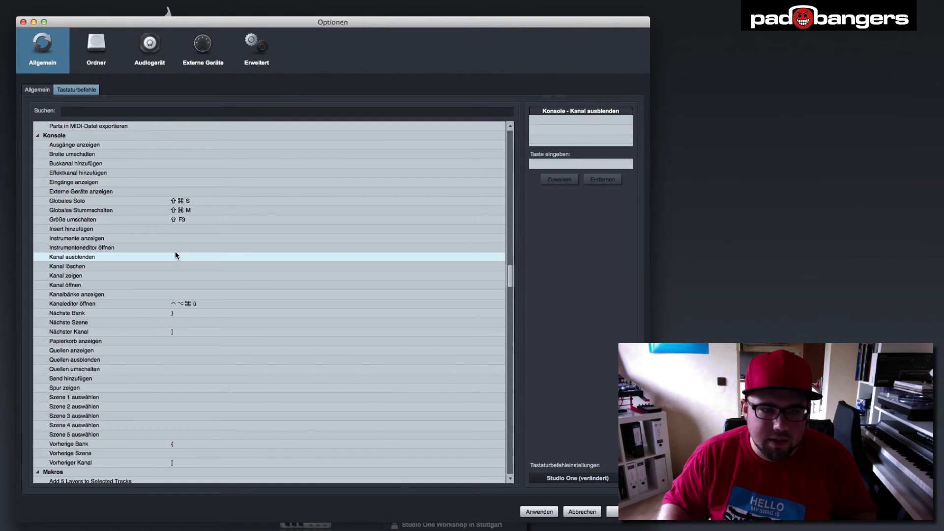
left_click(175, 245)
left_click(566, 167)
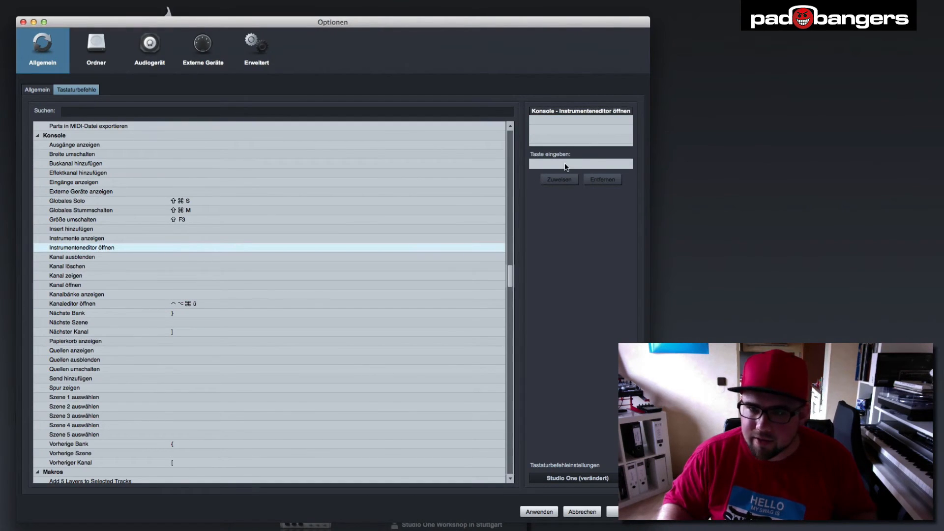
key("ctrl+alt+shift+super+udiaeresis")
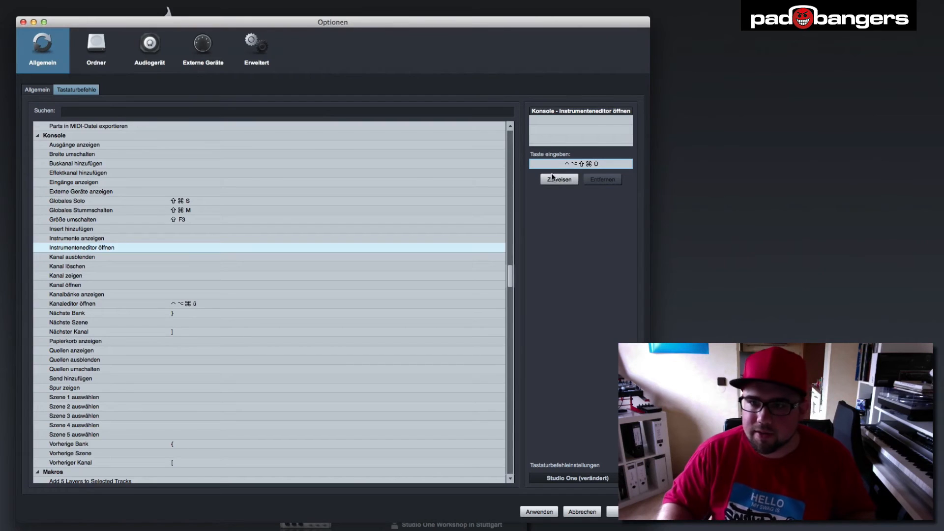
left_click(560, 180)
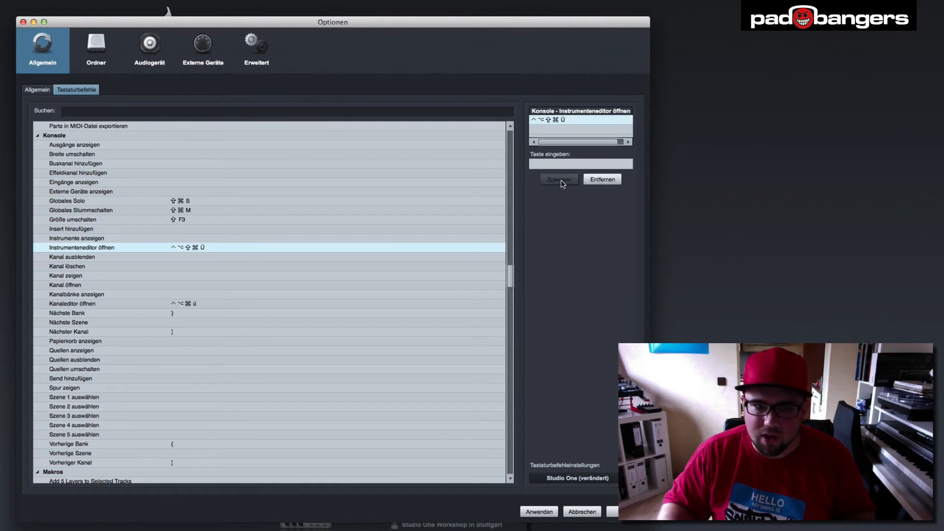
Find the Konsole command "Buskanal hinzufügen" by searching for "bus" and assign it Control+Option+Shift+Command+Ö
scroll(209, 321, "down", 5)
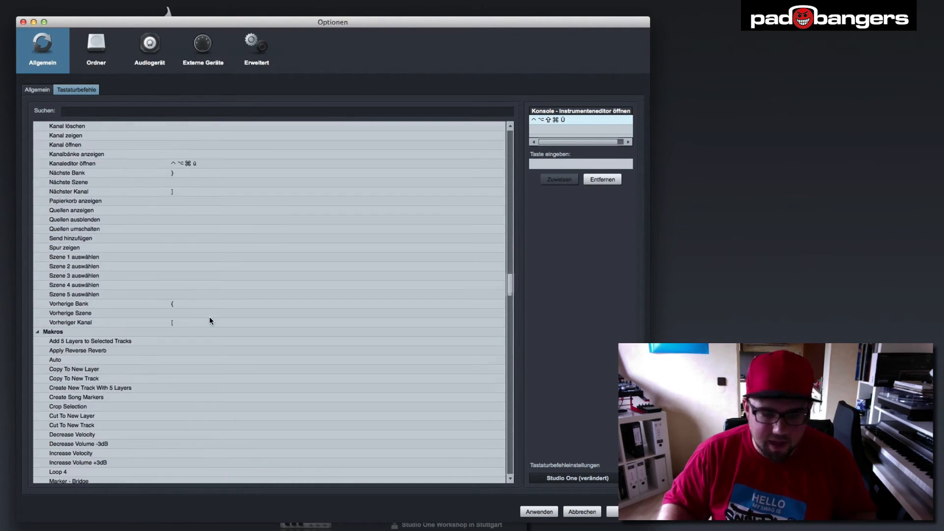
scroll(209, 321, "up", 4)
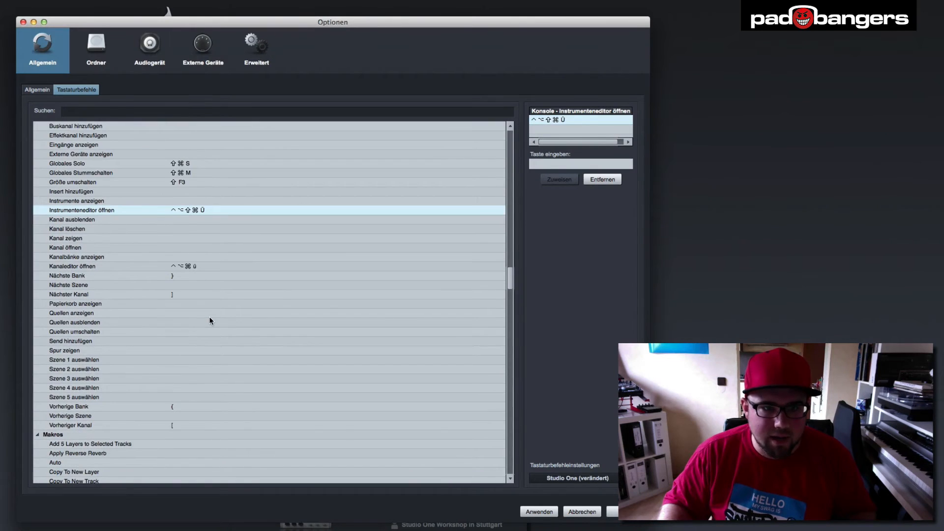
type("bus")
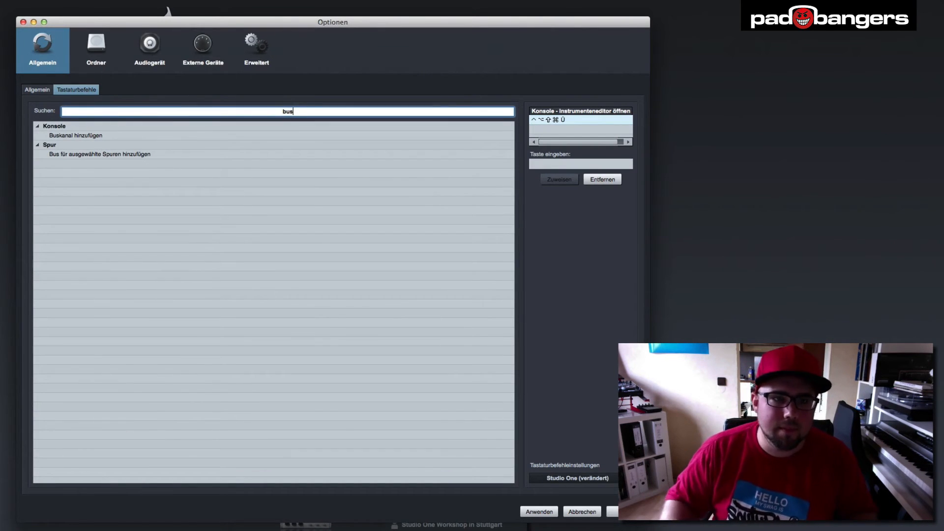
left_click(91, 136)
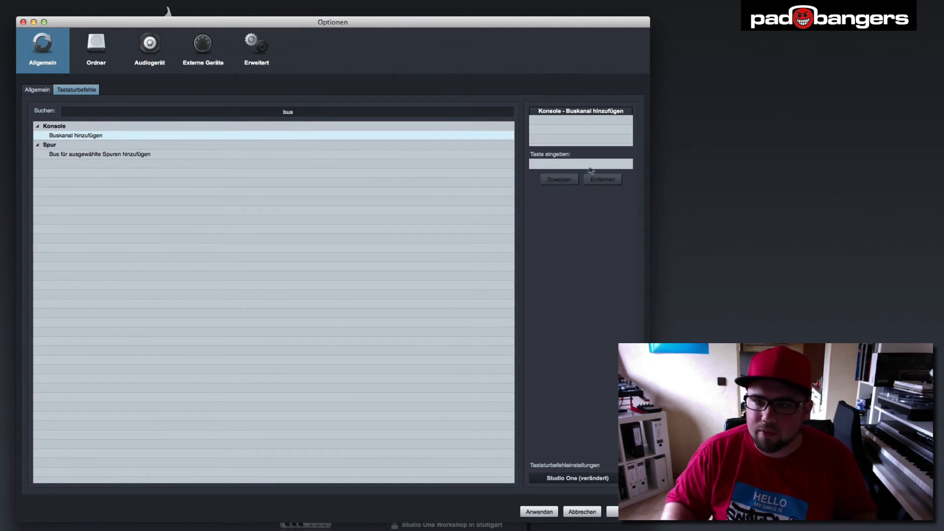
left_click(576, 166)
key("ctrl+alt+shift+super+odiaeresis")
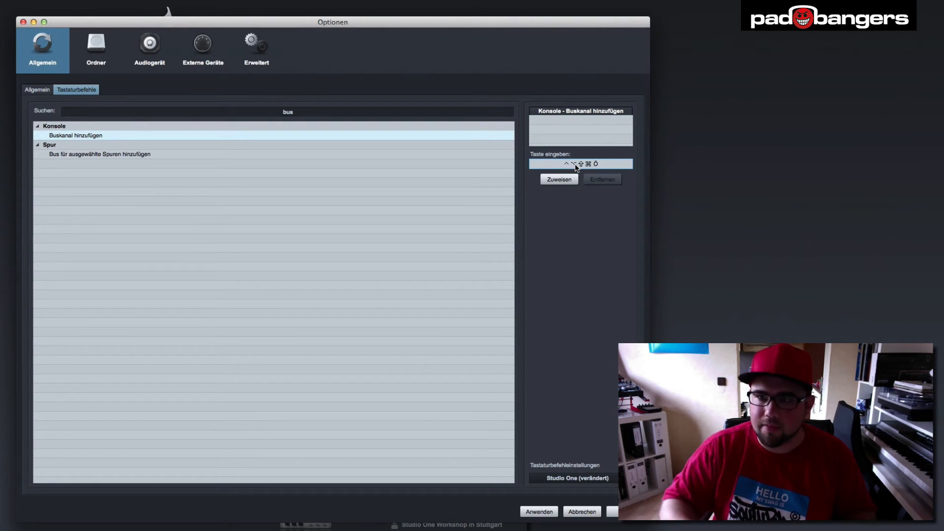
left_click(565, 180)
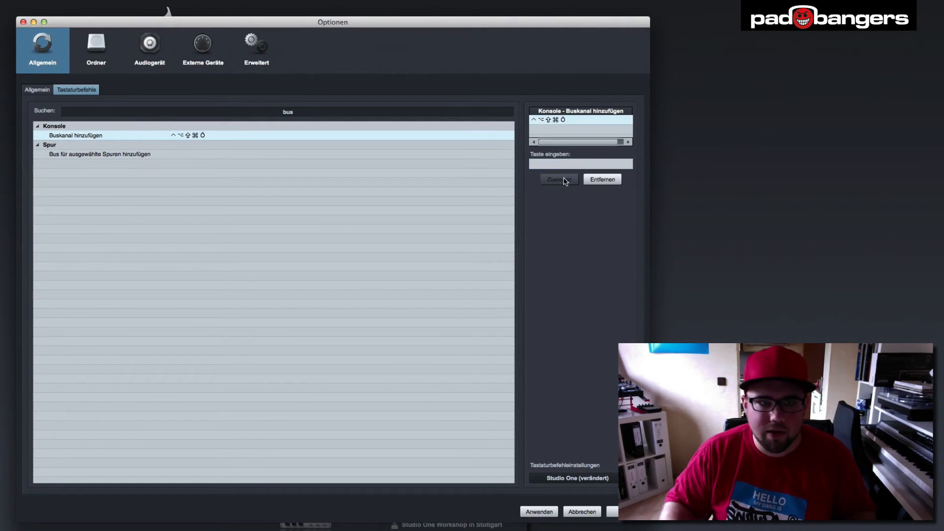
Search the keyboard commands for "vorheri" and assign Control+Option+Command+Ö to the Navigation command "Vorherige Spur"
left_click(152, 111)
type("n")
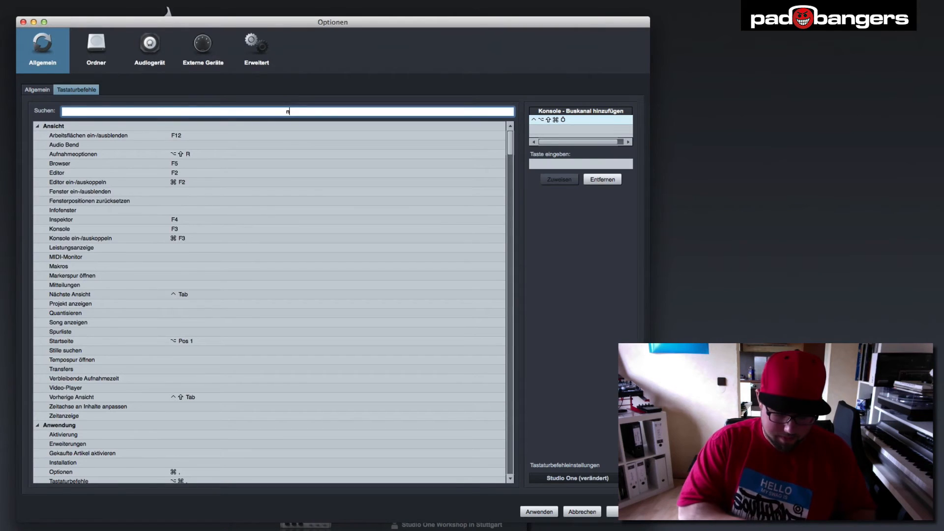
key("BackSpace")
type("vorheri")
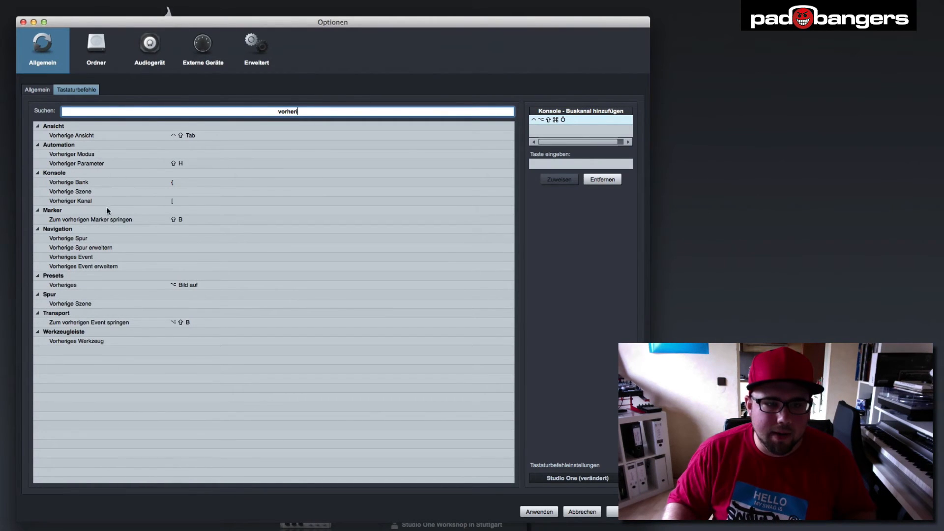
left_click(104, 239)
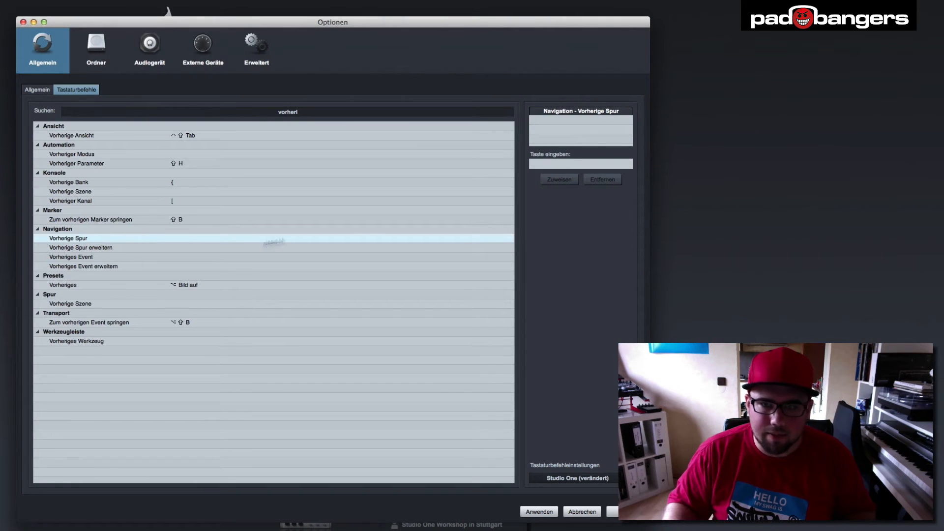
left_click(569, 162)
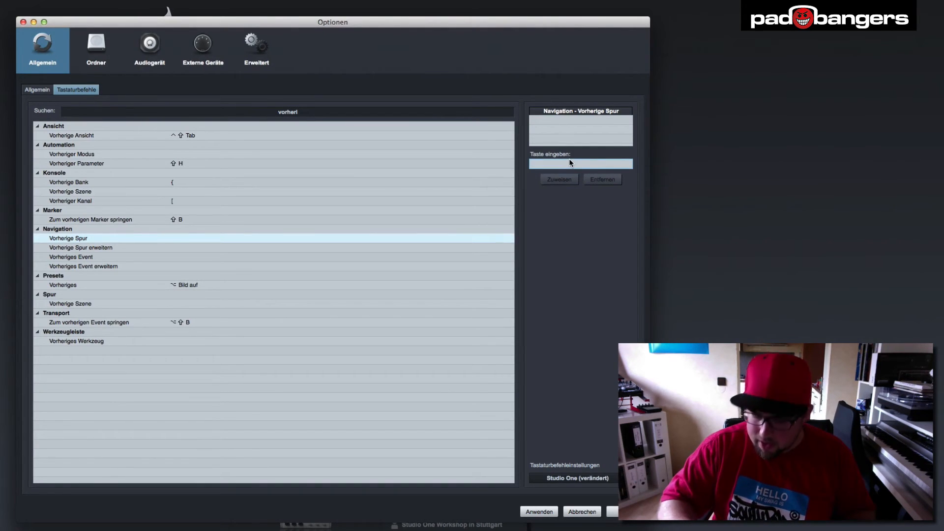
key("ctrl+alt+super+odiaeresis")
left_click(559, 179)
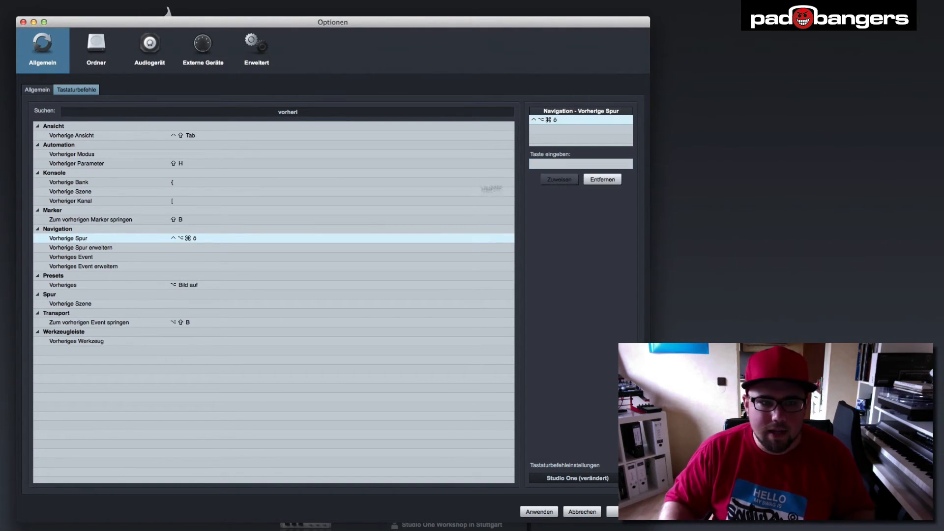
Search for "nächs" and assign Control+Option+Shift+Command+Ä to the Navigation command "Nächste Spur"
left_click(113, 111)
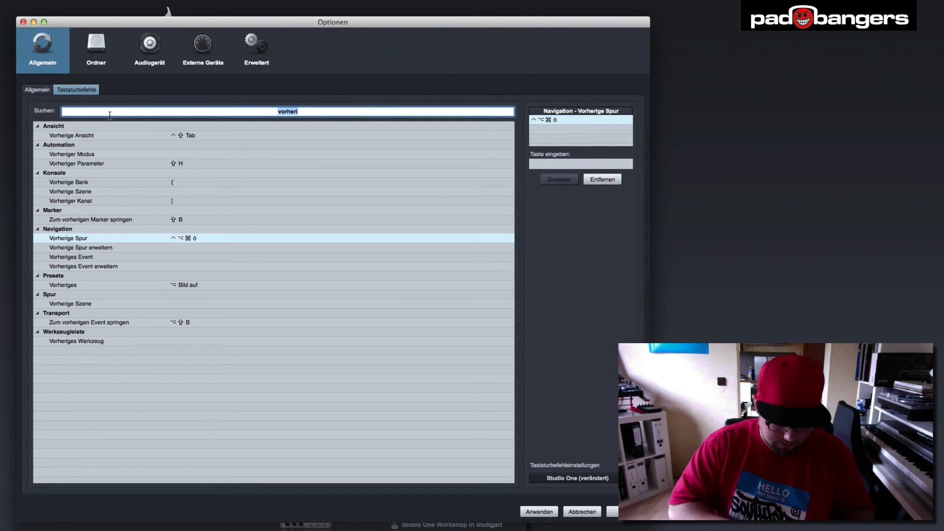
type("nächs")
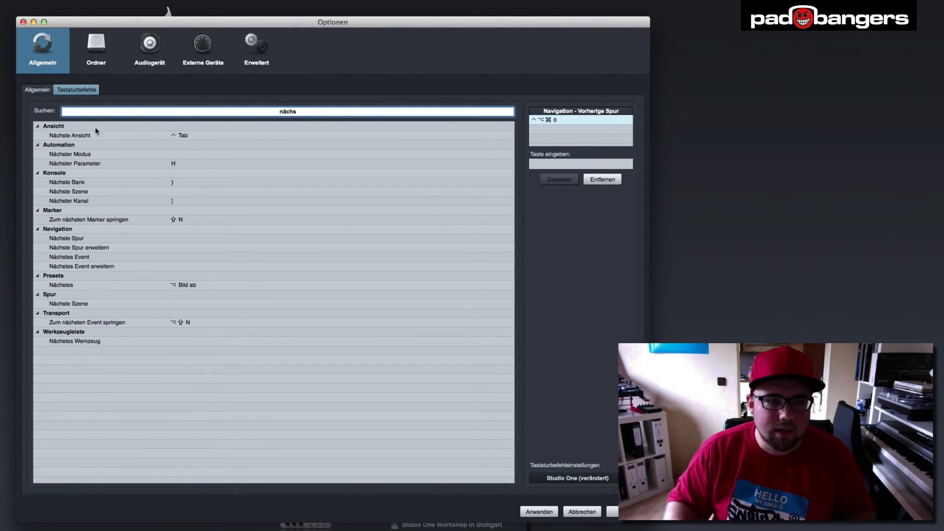
left_click(125, 241)
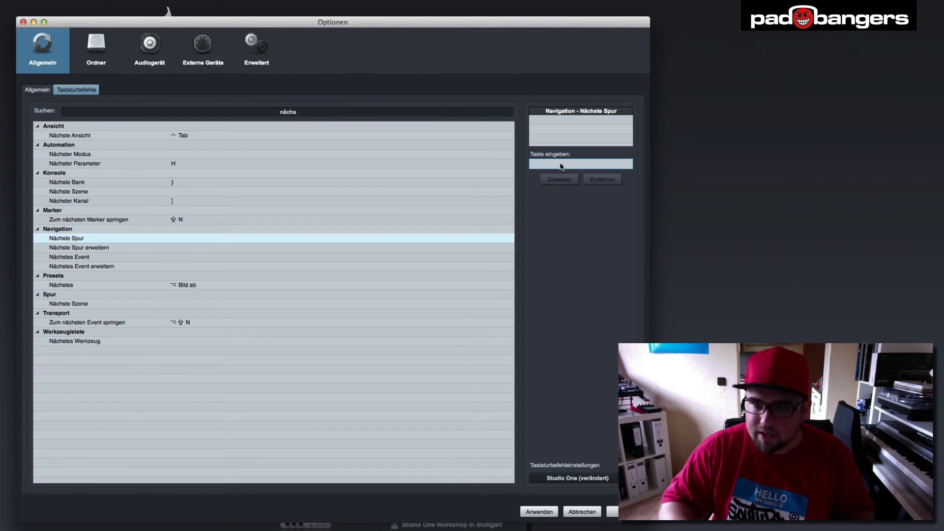
key("ctrl+alt+shift+super+adiaeresis")
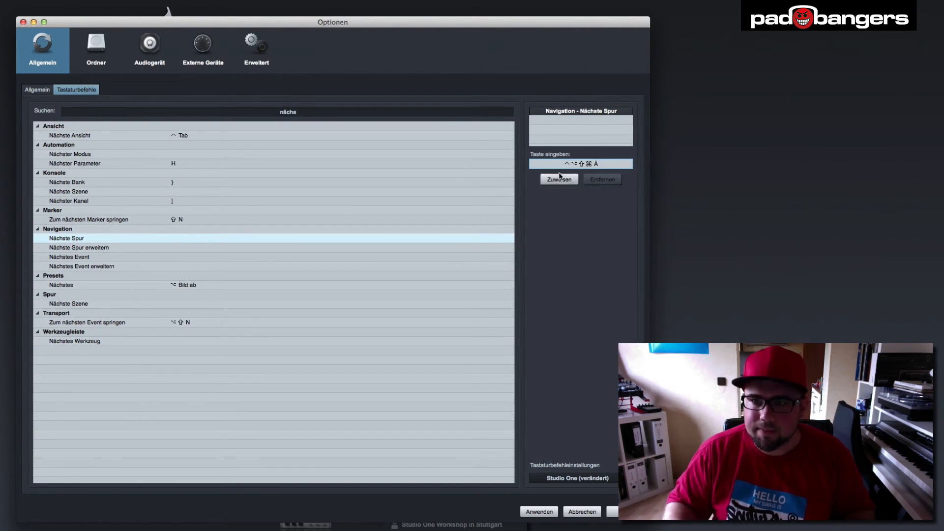
left_click(559, 179)
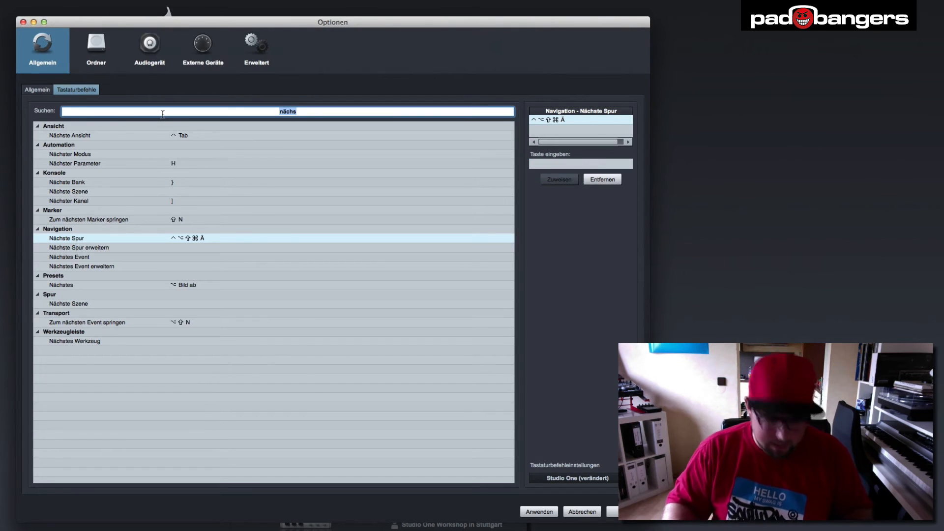
Search for "ton", assign Control+Option+Command+Ä to the Instrumentenparts command "Nach Tonhöhen zerlegen", and confirm the options
type("s")
key("BackSpace")
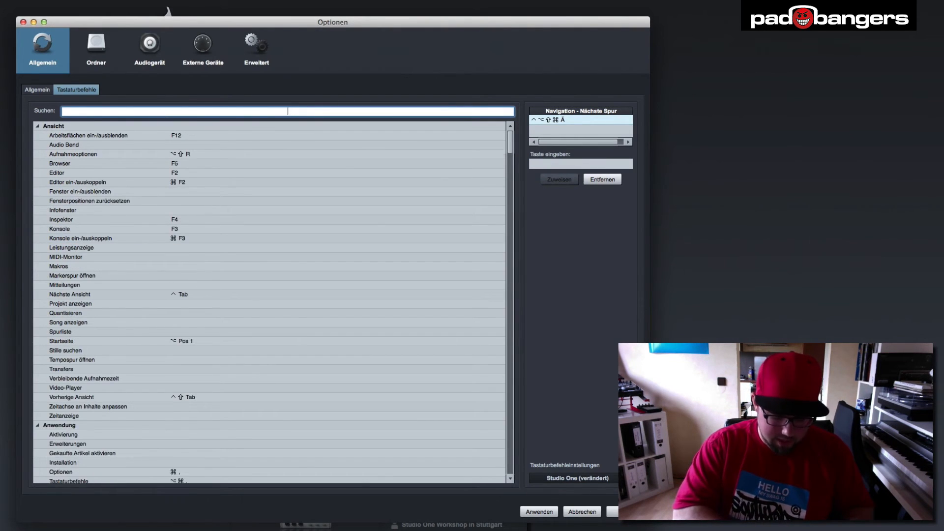
type("ton")
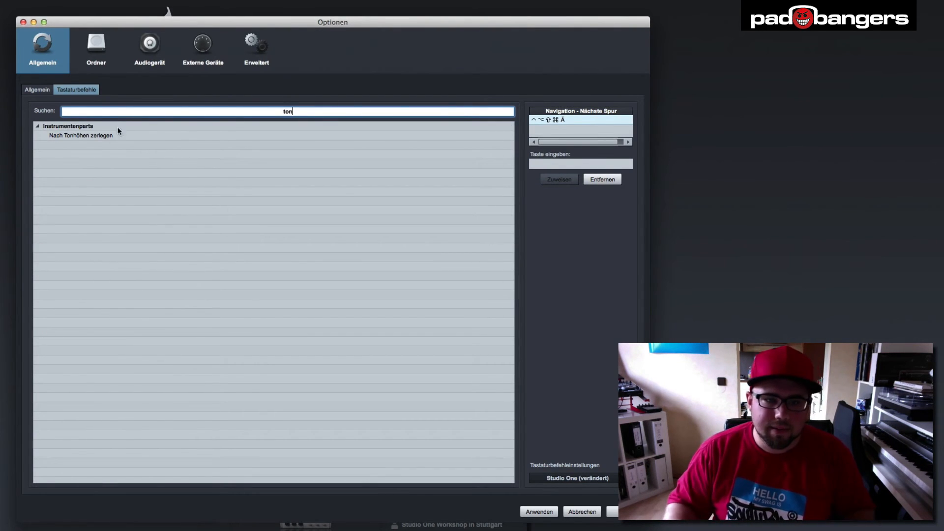
left_click(103, 136)
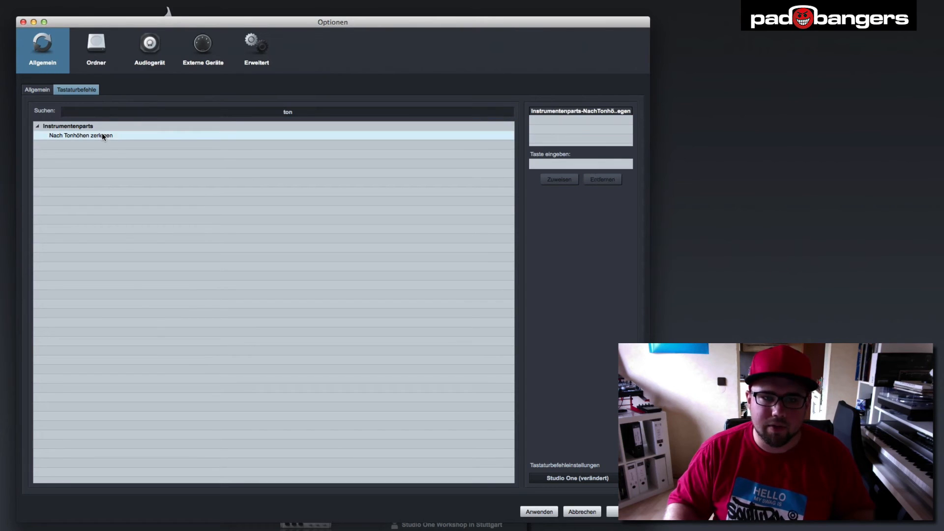
left_click(571, 167)
key("ctrl+alt+super+a")
left_click(587, 178)
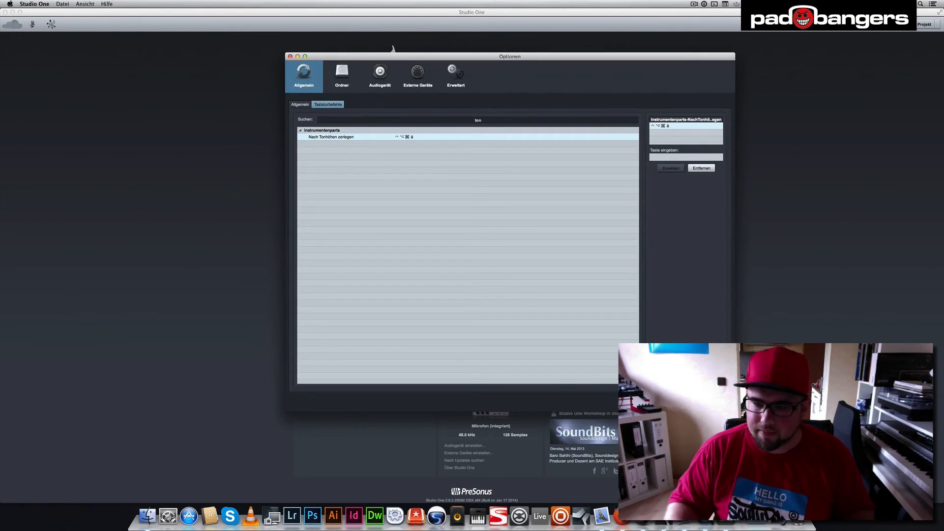
left_click(717, 402)
Create a new song from the user template "Template – Kontakt & Maschine"
left_click(343, 102)
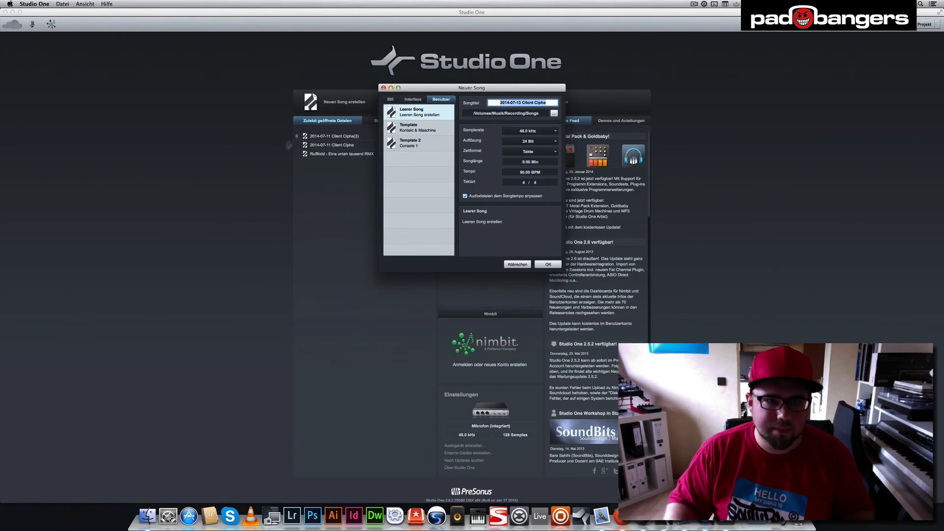
left_click(439, 128)
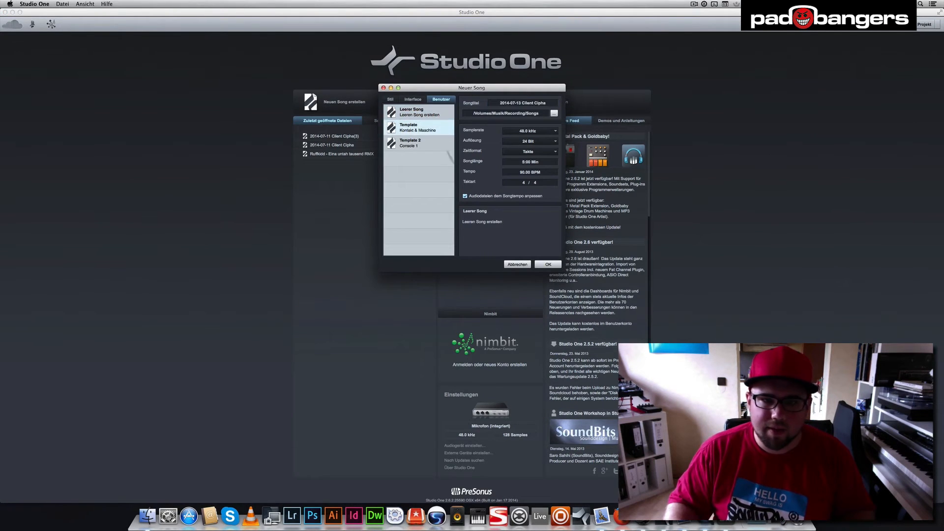
left_click(547, 265)
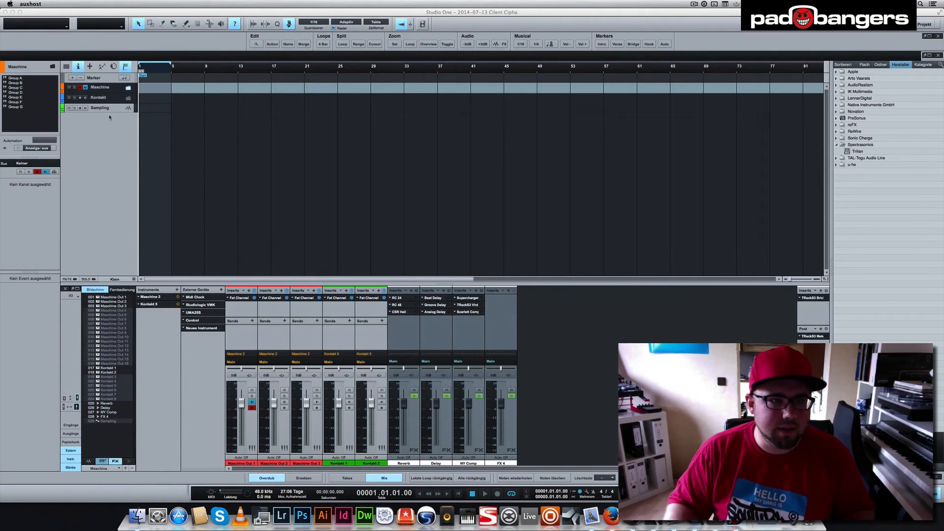
Expand the Maschine and Kontakt folder tracks to show the tracks they contain
left_click(128, 89)
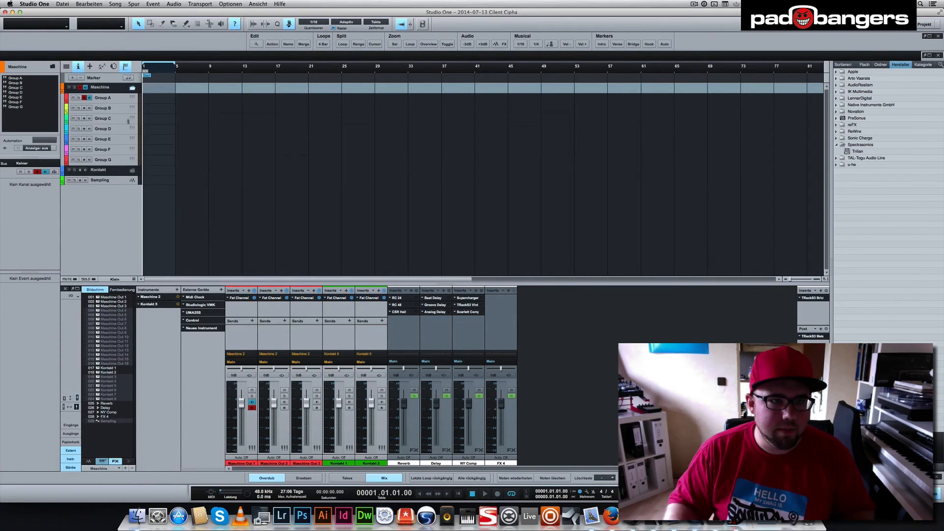
left_click(131, 173)
left_click(132, 171)
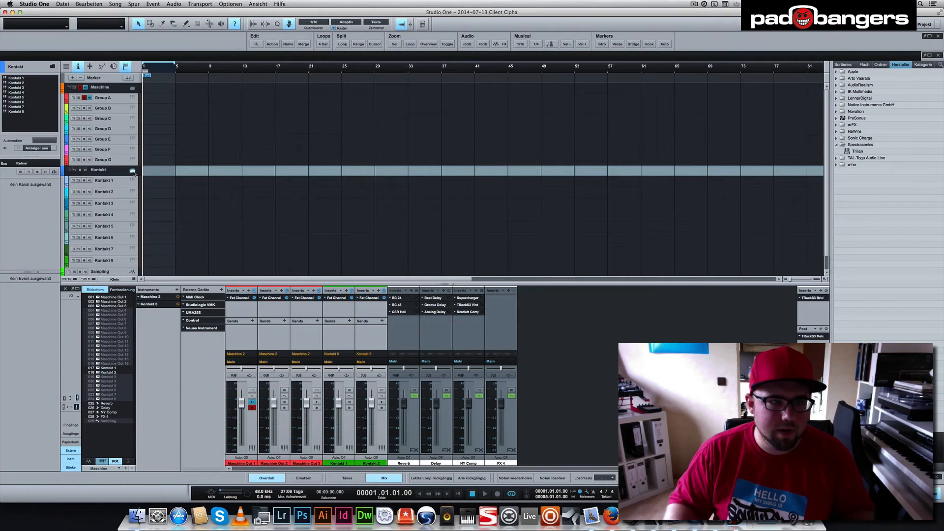
Test the track navigation shortcuts by stepping from Group A down to Kontakt 2 and back up to Group A
left_click(106, 98)
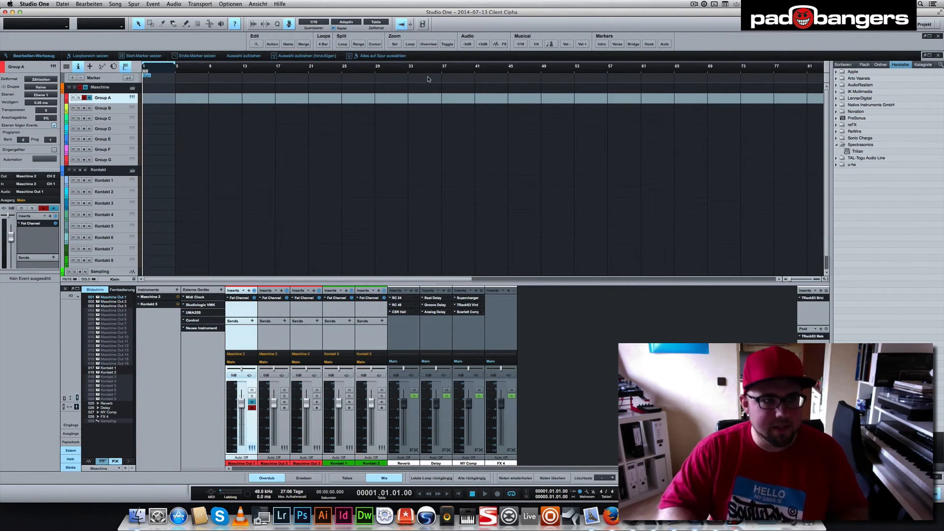
key("Down")
key("Down")
key("Down")
key("Down")
key("Down")
key("Down")
key("Down")
key("Down")
key("Down")
key("Down")
key("Down")
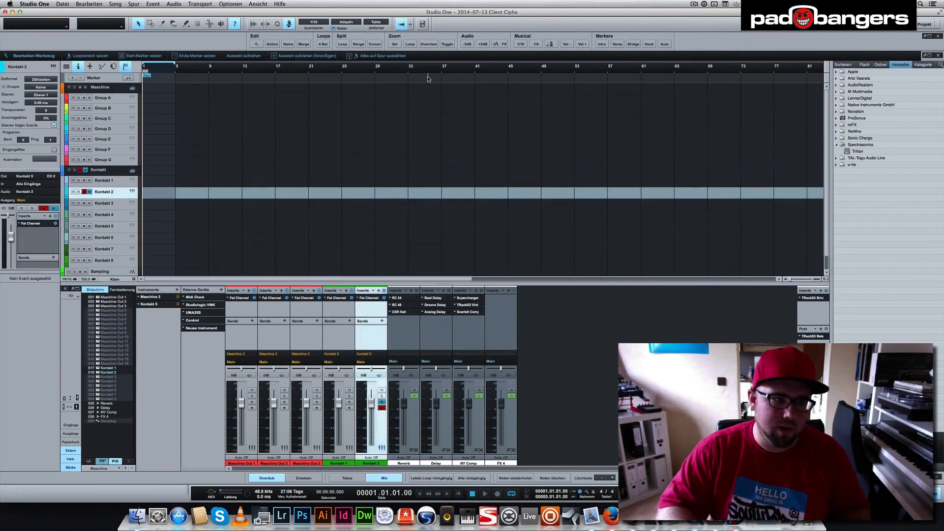
key("Up")
key("Up")
key("Up")
key("Up")
key("Up")
key("Up")
key("Up")
key("Up")
key("Up")
key("Up")
key("Up")
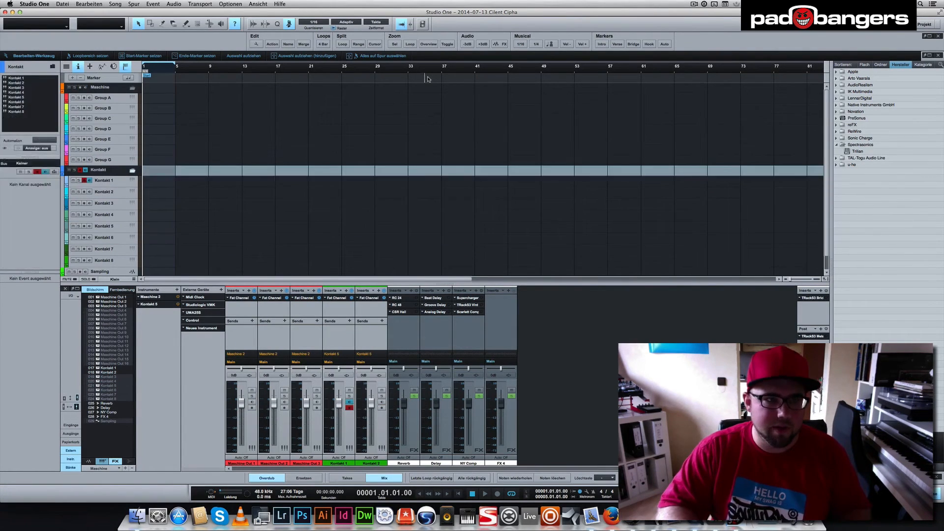
Switch the console to the Kontakt scene and select the Kontakt 1 track
left_click(98, 468)
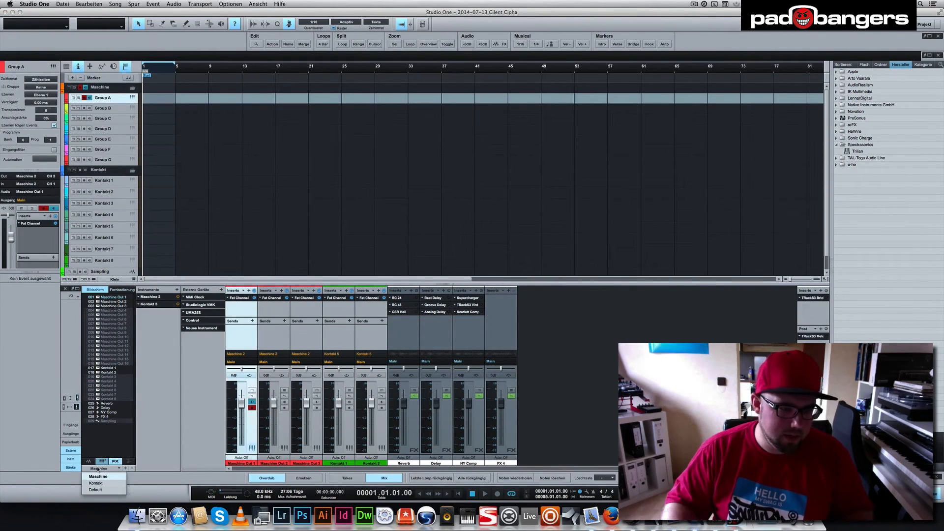
left_click(100, 485)
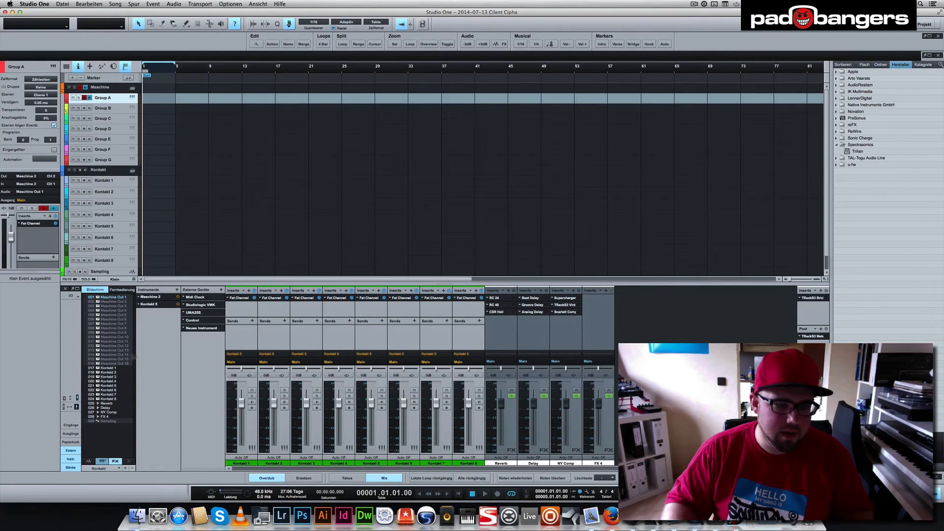
left_click(111, 187)
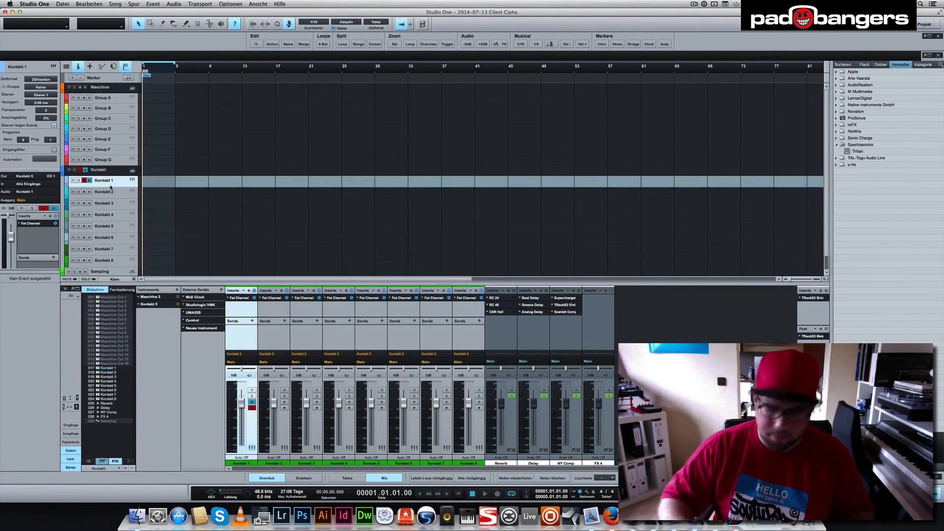
Step the track selection down through the Kontakt tracks and back up to Kontakt 1 with the navigation shortcuts
key("Down")
key("Down")
key("Down")
key("Down")
key("Down")
key("Down")
key("Down")
key("Up")
key("Up")
key("Up")
key("Up")
key("Up")
key("Up")
key("Up")
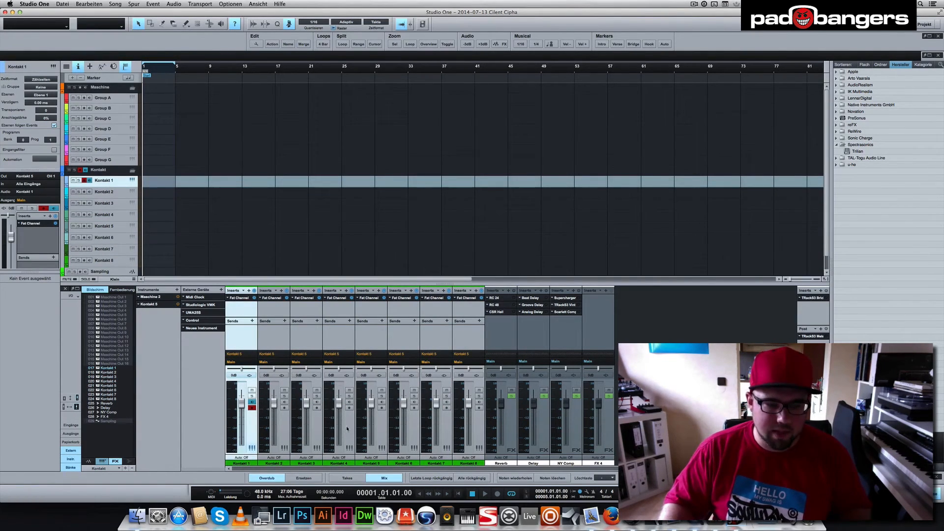
Extend the selection from Kontakt 1 to Kontakt 4 and add a bus channel to the console
key("shift+Down")
key("shift+Down")
key("shift+Down")
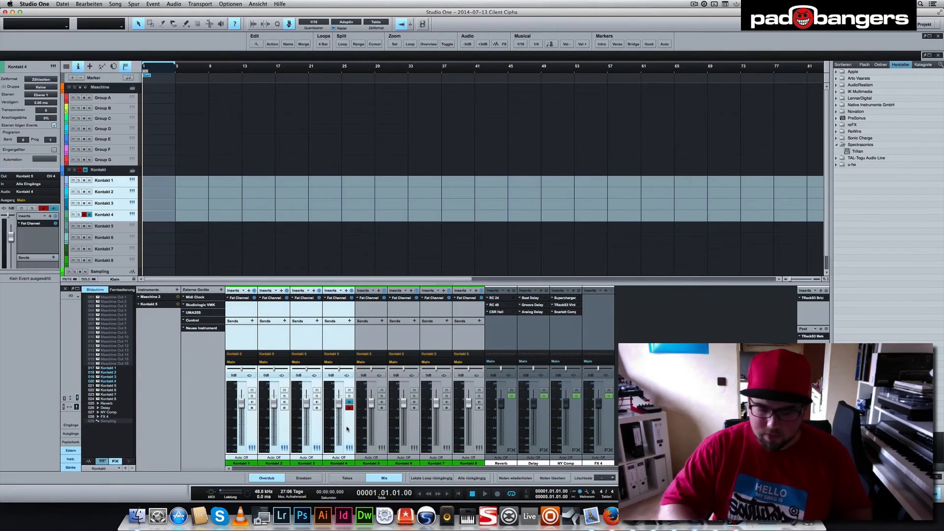
key("shift+b")
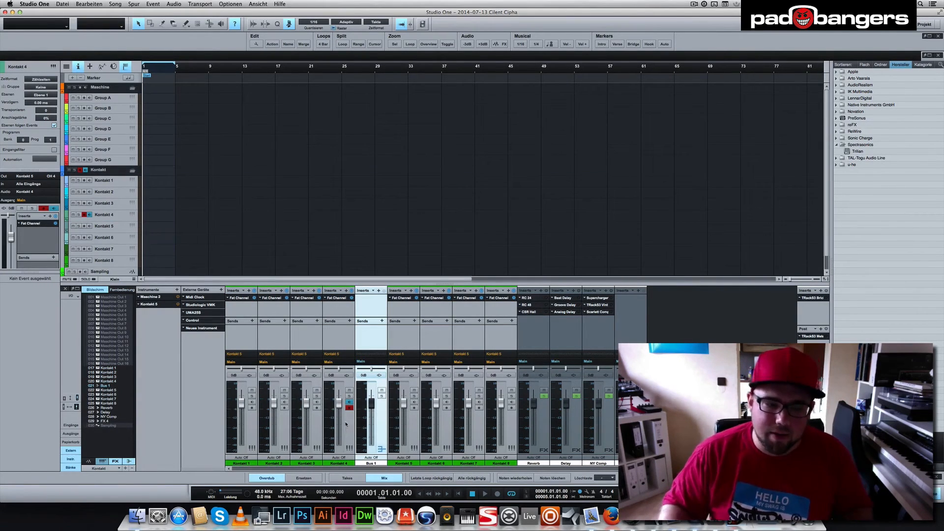
Open the channel editor of the Reverb effects channel with its shortcut, and close it again
left_click(544, 430)
key("F11")
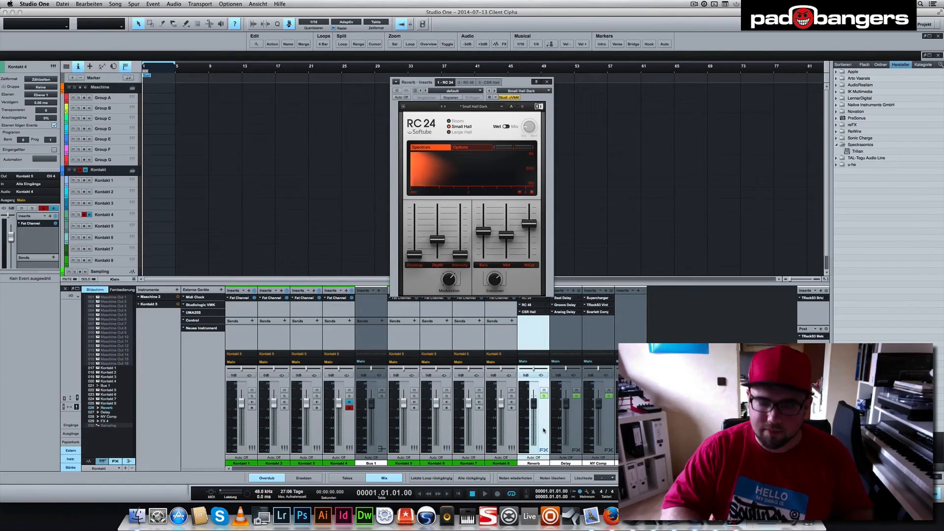
key("F11")
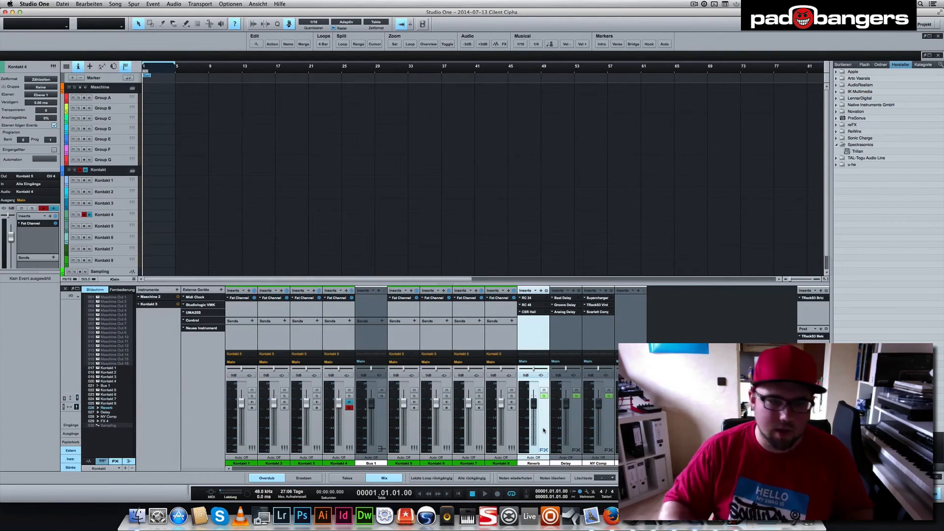
Select the Kontakt 1 channel and repeatedly open and close its instrument editor with the shortcut
left_click(255, 419)
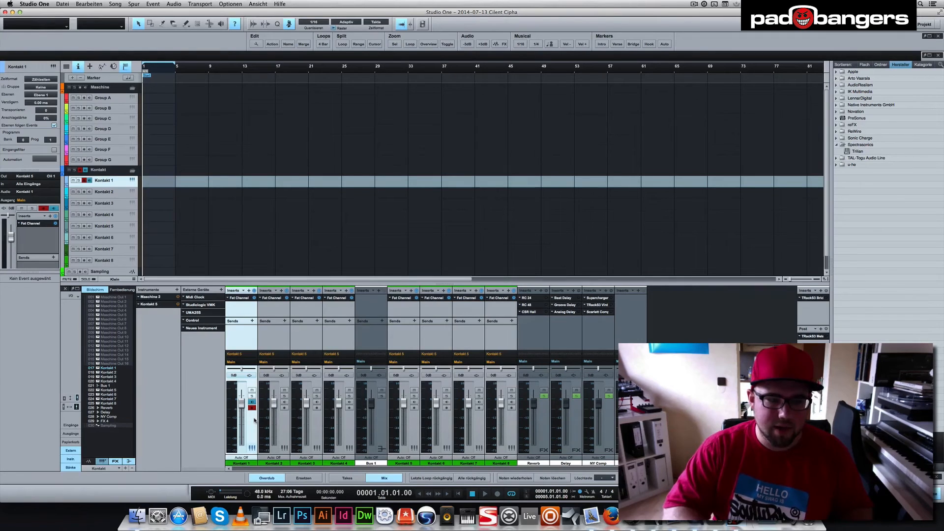
key("F11")
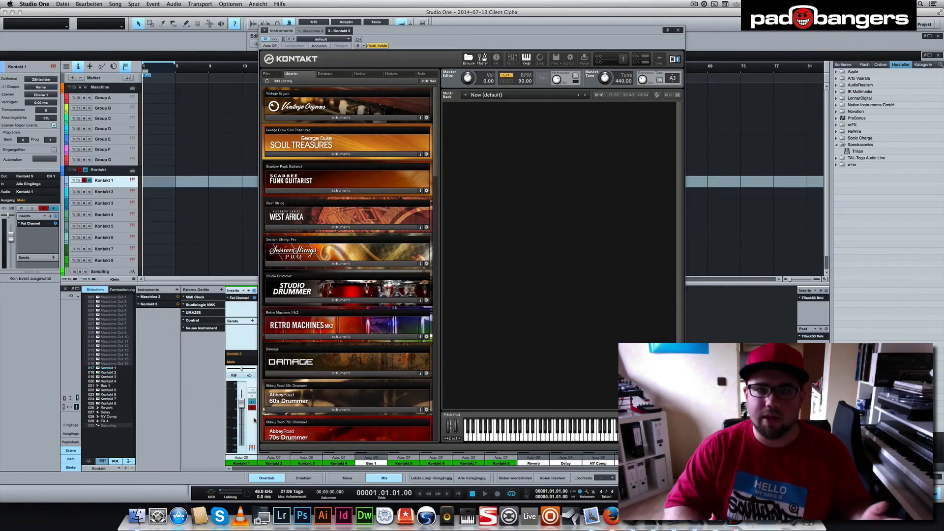
key("F11")
key("F11")
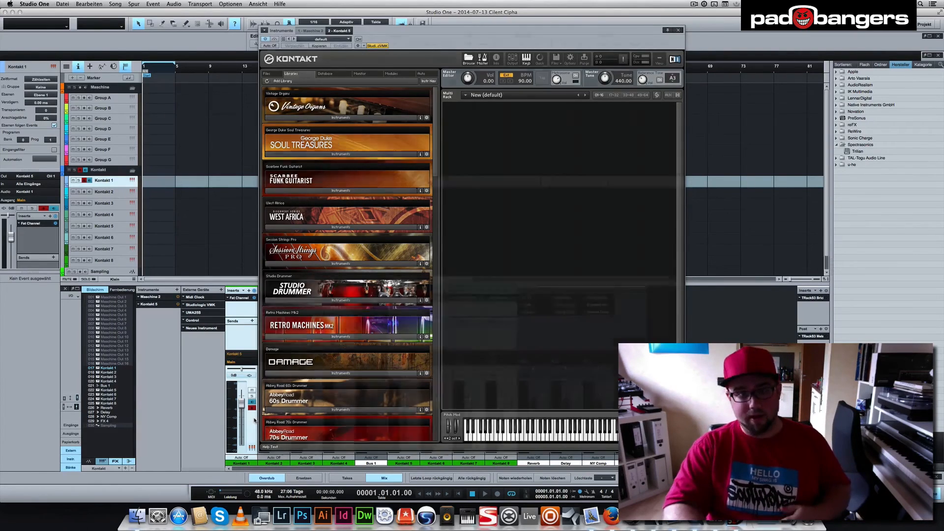
key("F11")
key("F11")
key("F11")
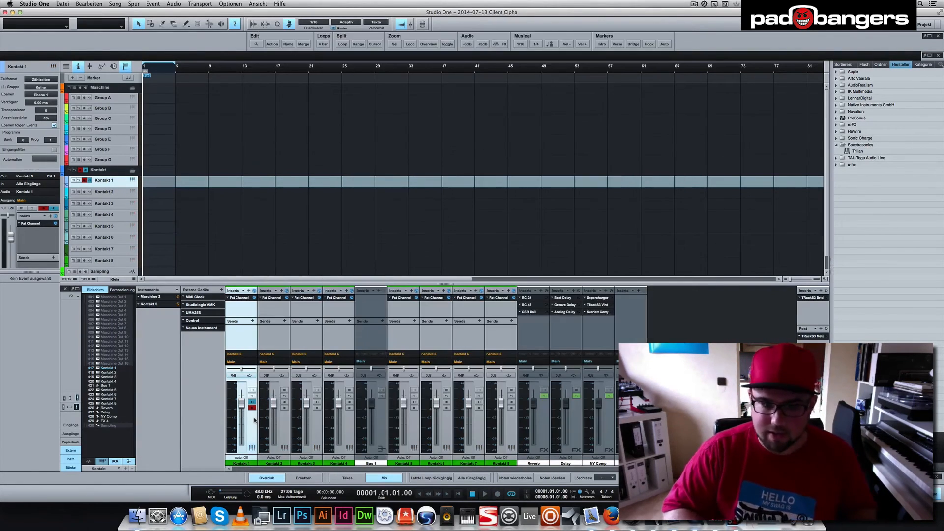
key("shift+F11")
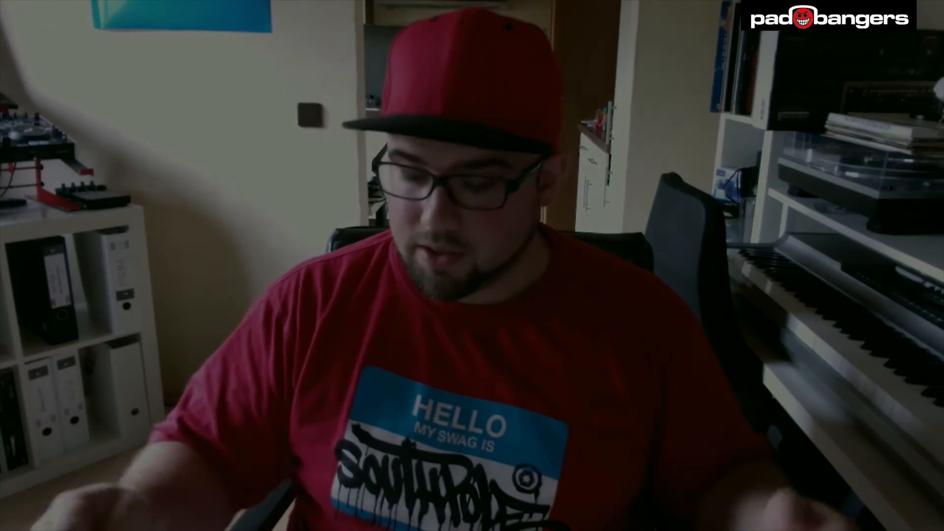